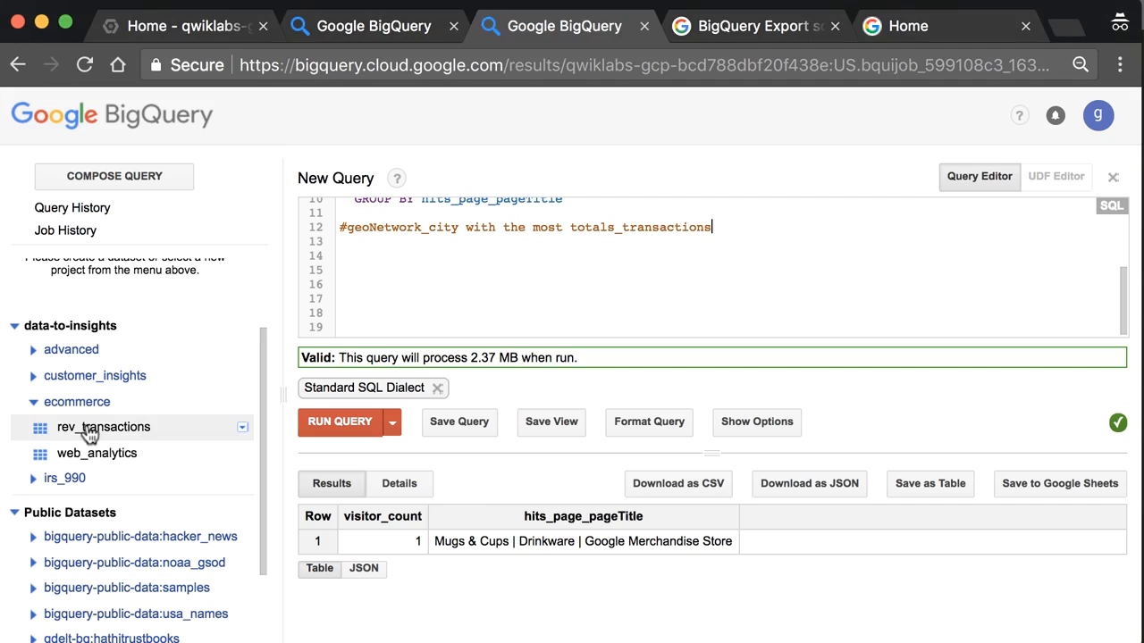
- Find the city field in the schema of the ecommerce rev_transactions table by searching the page for "city"
{"action": "scroll", "coordinate": [729, 580], "scroll_direction": "down", "scroll_amount": 3}
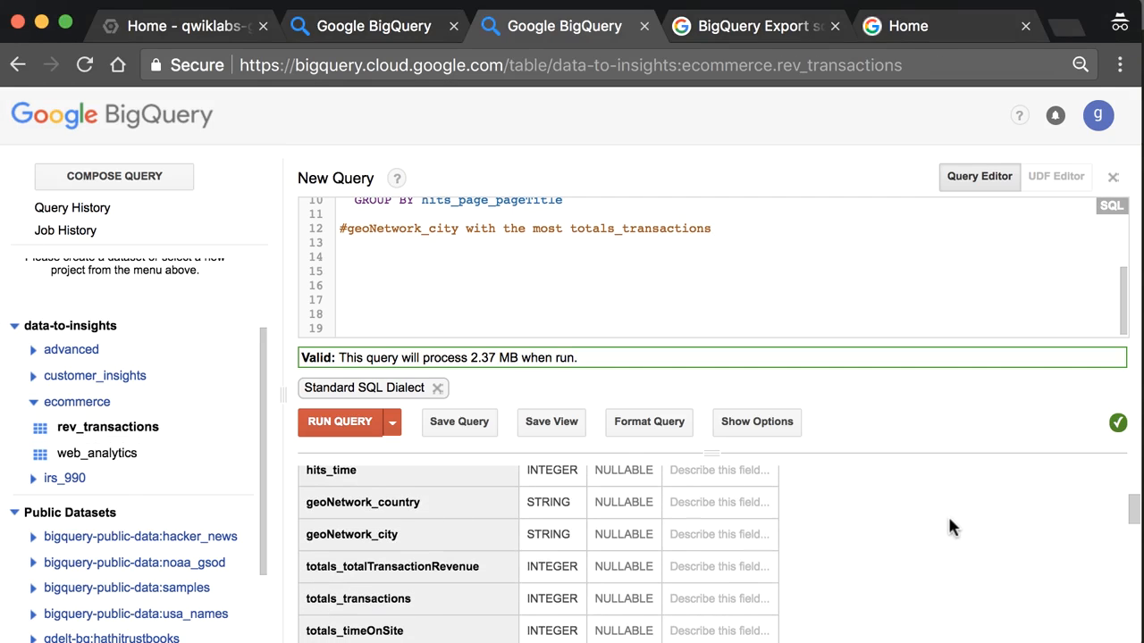
{"action": "key", "text": "super+f"}
{"action": "type", "text": "city"}
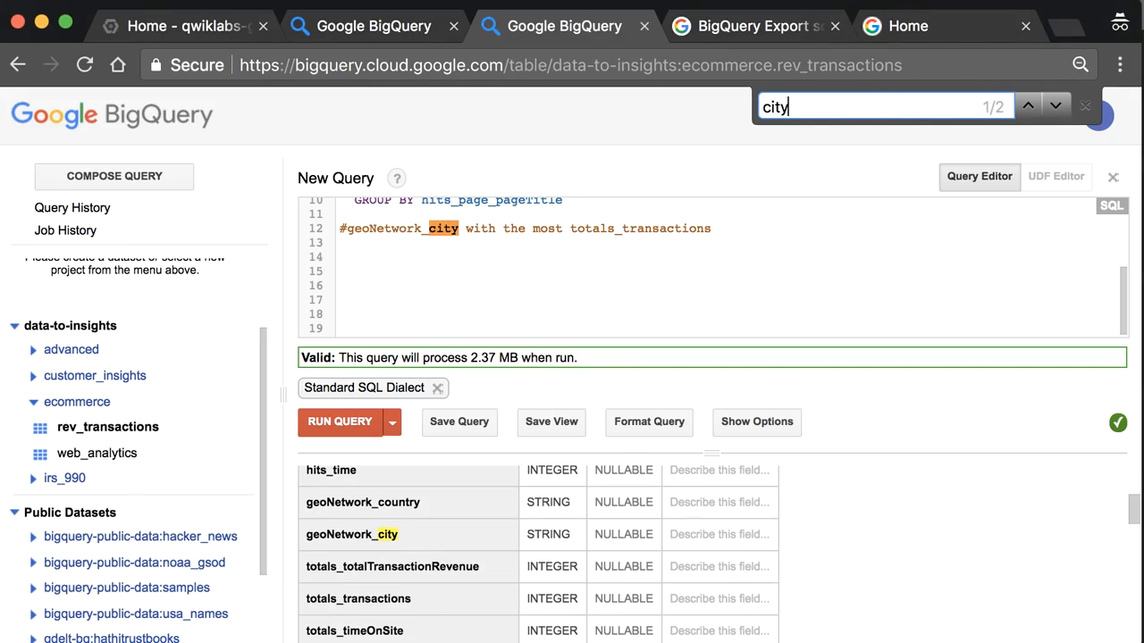
{"action": "key", "text": "Return"}
- Start a new SELECT statement below the geoNetwork_city comment with the fields geoNetwork_city and totals_transactions
{"action": "left_click", "coordinate": [412, 283]}
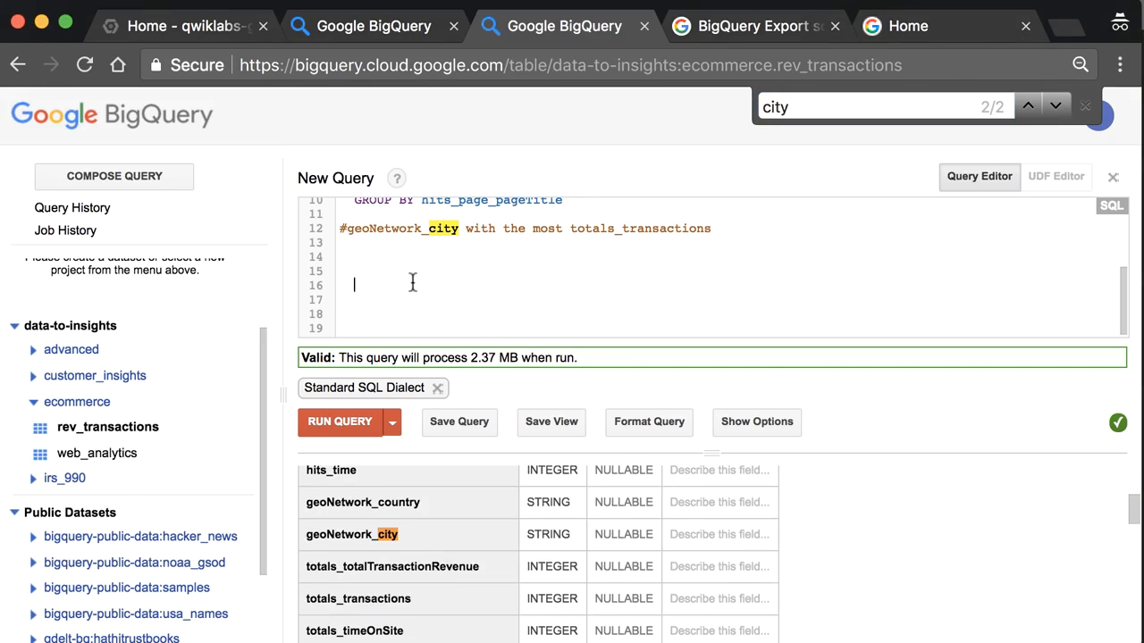
{"action": "type", "text": "SELECT"}
{"action": "left_click", "coordinate": [379, 536]}
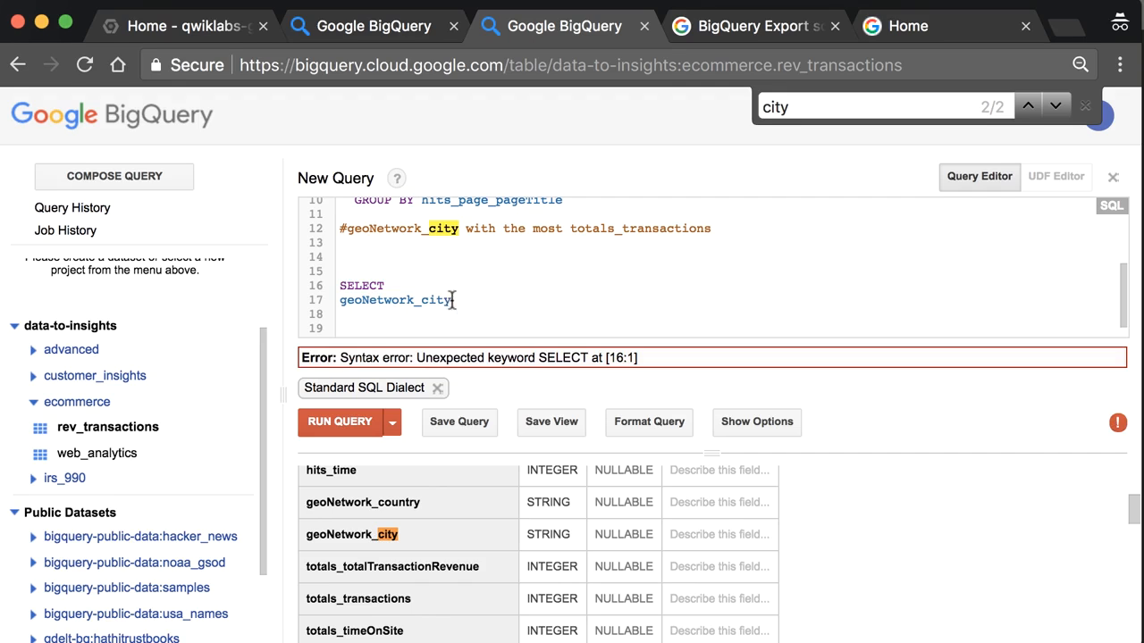
{"action": "type", "text": ","}
{"action": "left_click_drag", "start_coordinate": [393, 315], "coordinate": [331, 313]}
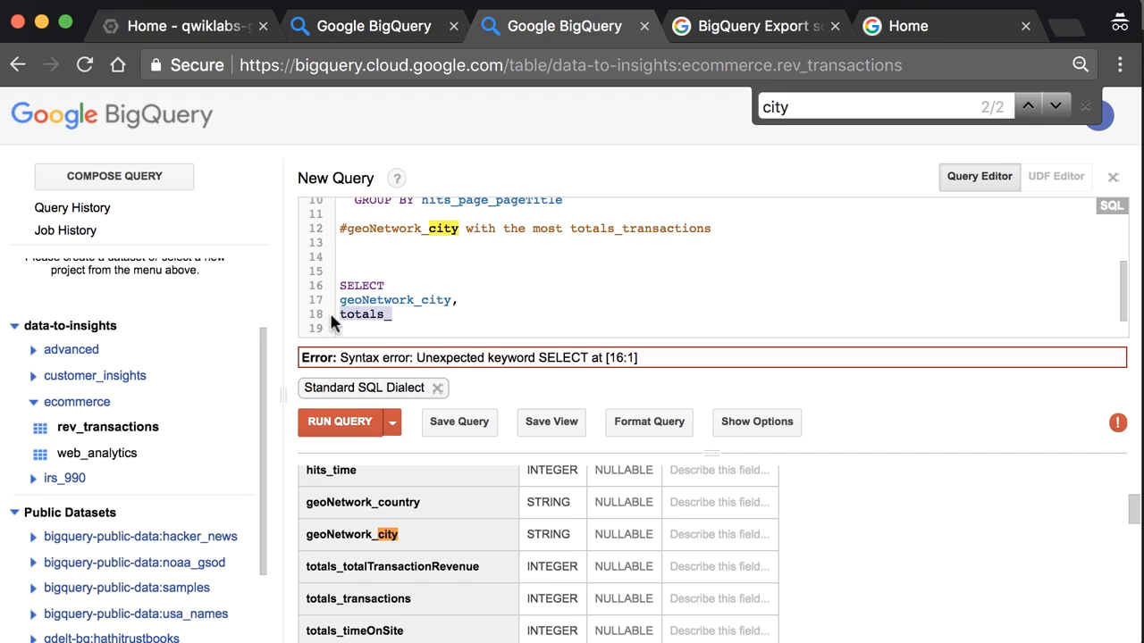
{"action": "left_click", "coordinate": [423, 599]}
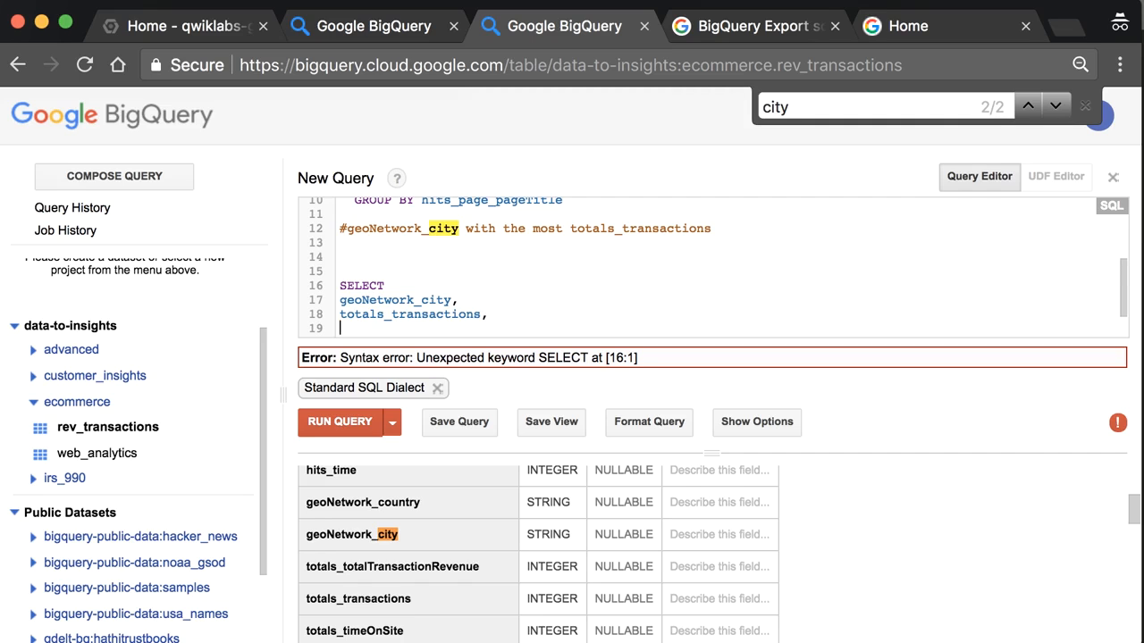
- Add COUNT(DISTINCT fullVisitorId) AS distinct_visitors as the third column of the new SELECT statement
{"action": "scroll", "coordinate": [558, 527], "scroll_direction": "up", "scroll_amount": 5}
{"action": "left_click", "coordinate": [606, 332]}
{"action": "left_click", "coordinate": [367, 566]}
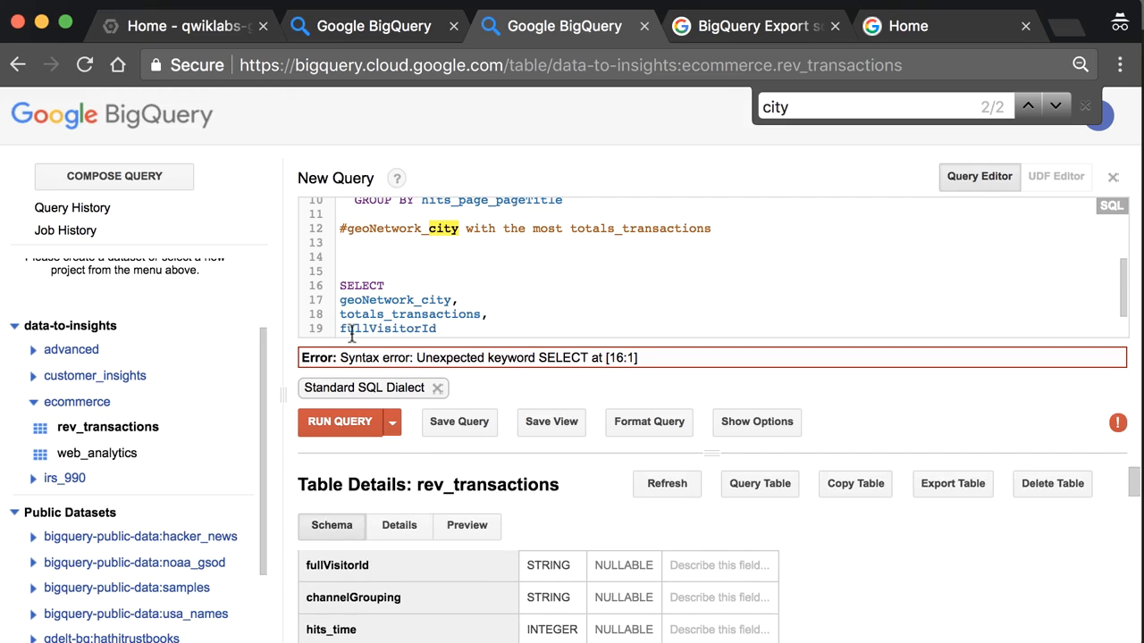
{"action": "scroll", "coordinate": [532, 297], "scroll_direction": "down", "scroll_amount": 1}
{"action": "type", "text": "COUNT(DISTINCT"}
{"action": "left_click", "coordinate": [576, 285]}
{"action": "type", "text": ")"}
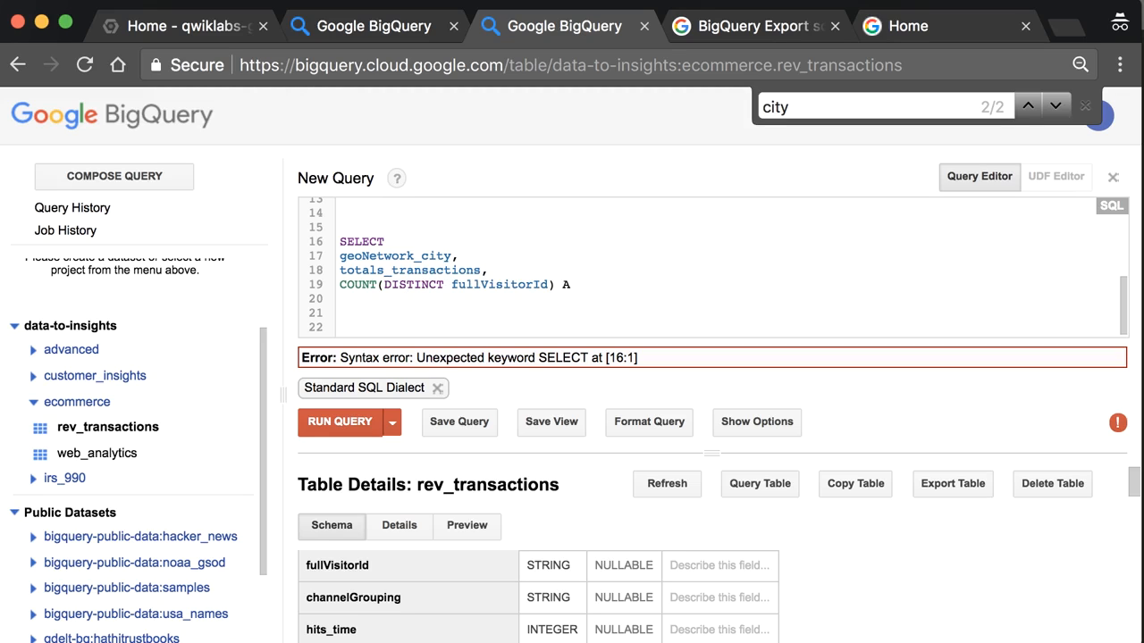
{"action": "type", "text": " AS distinct_visiti"}
{"action": "key", "text": "BackSpace"}
{"action": "type", "text": "ors"}
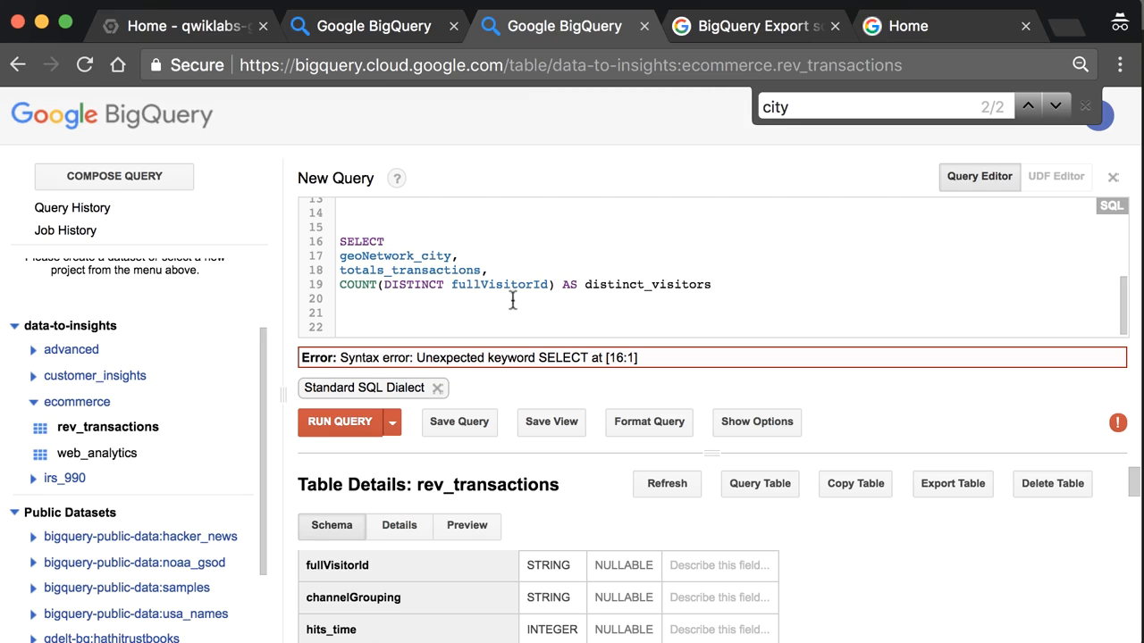
- Close the page search and add a FROM clause with `data-to-insights.ecommerce.rev_transactions` copied from the earlier query
{"action": "left_click", "coordinate": [521, 270]}
{"action": "left_click", "coordinate": [1084, 106]}
{"action": "left_click", "coordinate": [748, 290]}
{"action": "type", "text": "FROM"}
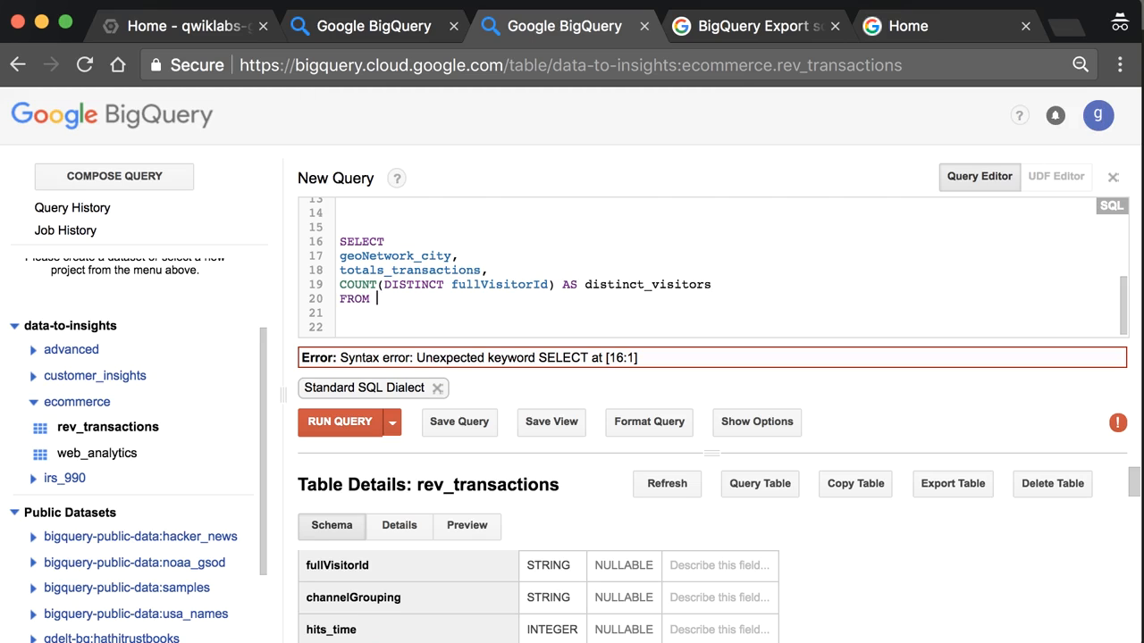
{"action": "scroll", "coordinate": [749, 272], "scroll_direction": "up", "scroll_amount": 3}
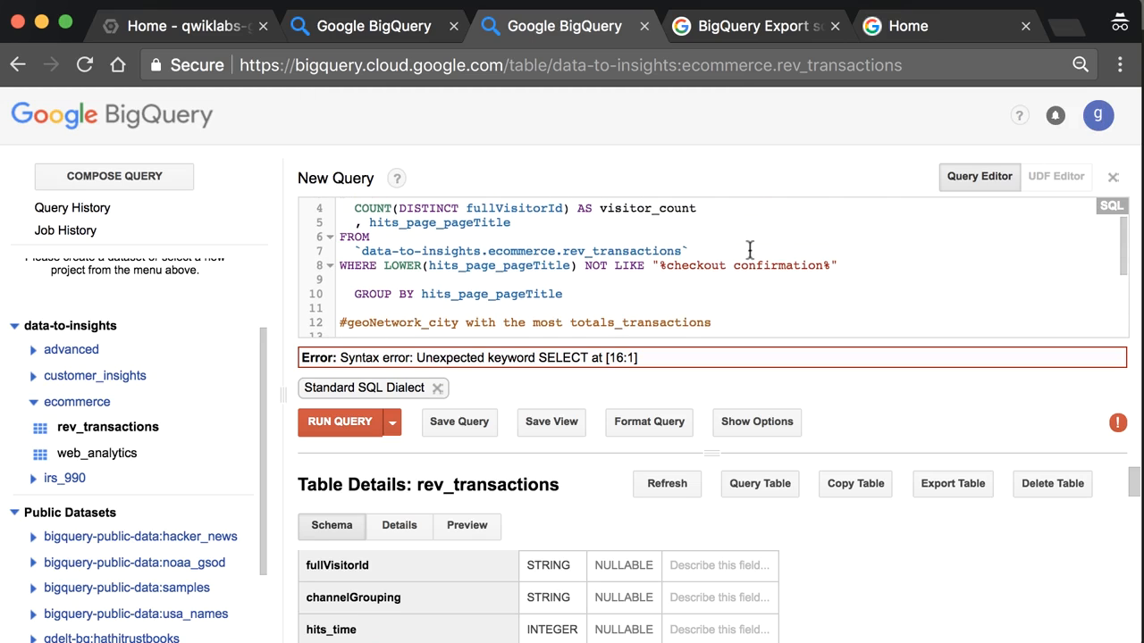
{"action": "scroll", "coordinate": [621, 281], "scroll_direction": "up", "scroll_amount": 3}
{"action": "left_click_drag", "start_coordinate": [696, 295], "coordinate": [357, 295]}
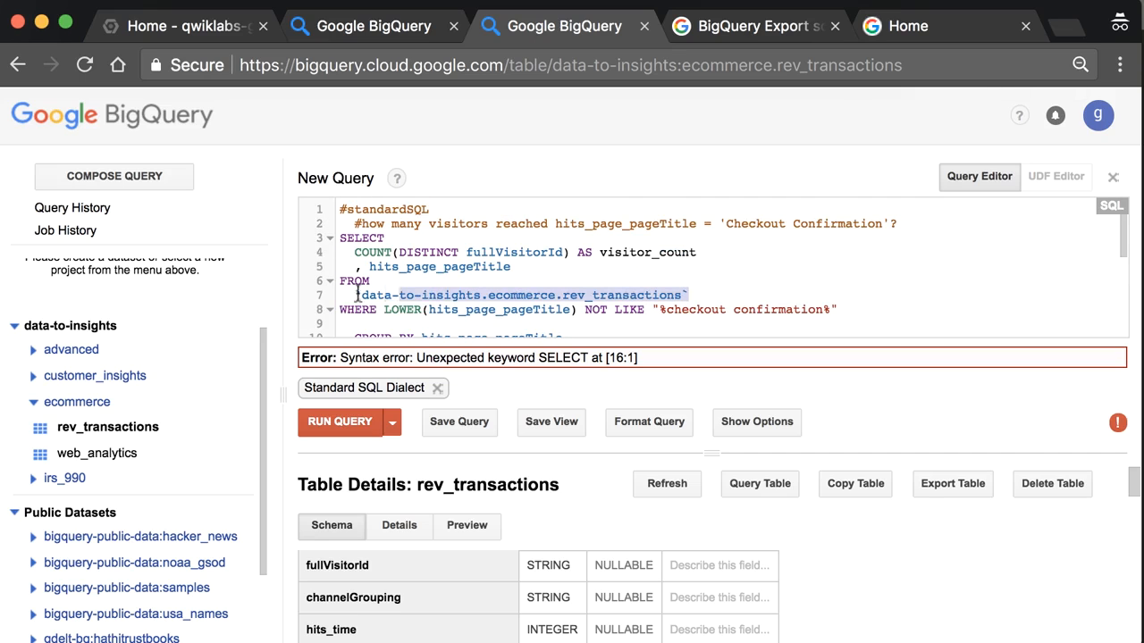
{"action": "key", "text": "ctrl+c"}
{"action": "scroll", "coordinate": [446, 295], "scroll_direction": "down", "scroll_amount": 4}
{"action": "left_click", "coordinate": [401, 305]}
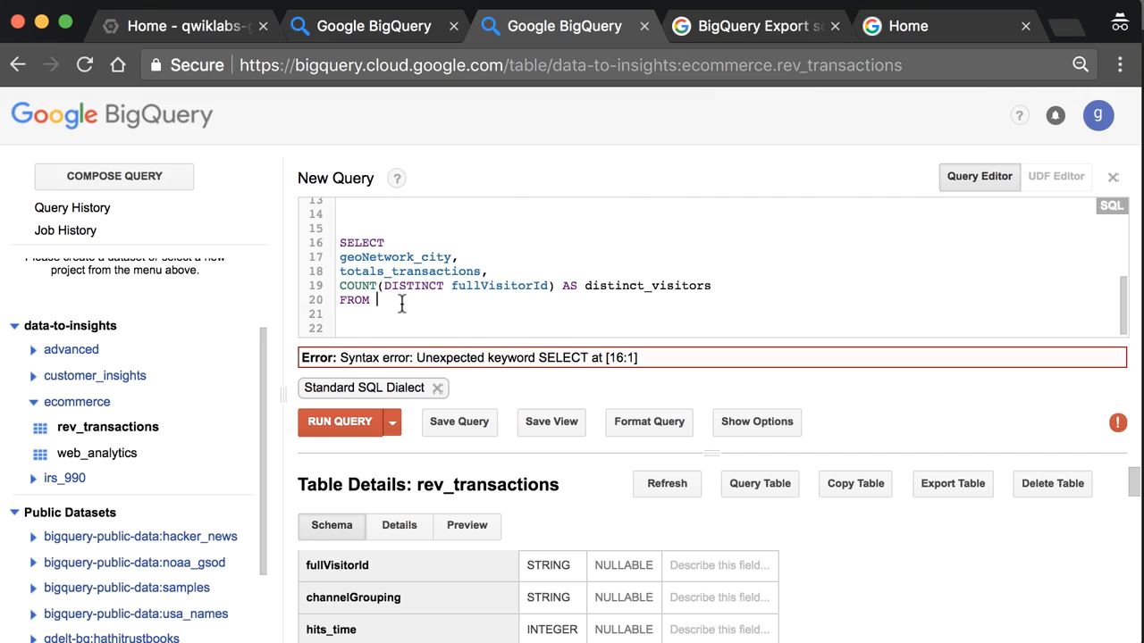
{"action": "key", "text": "ctrl+v"}
- Try to run only the new SELECT statement as a selection
{"action": "left_click_drag", "start_coordinate": [722, 301], "coordinate": [286, 245]}
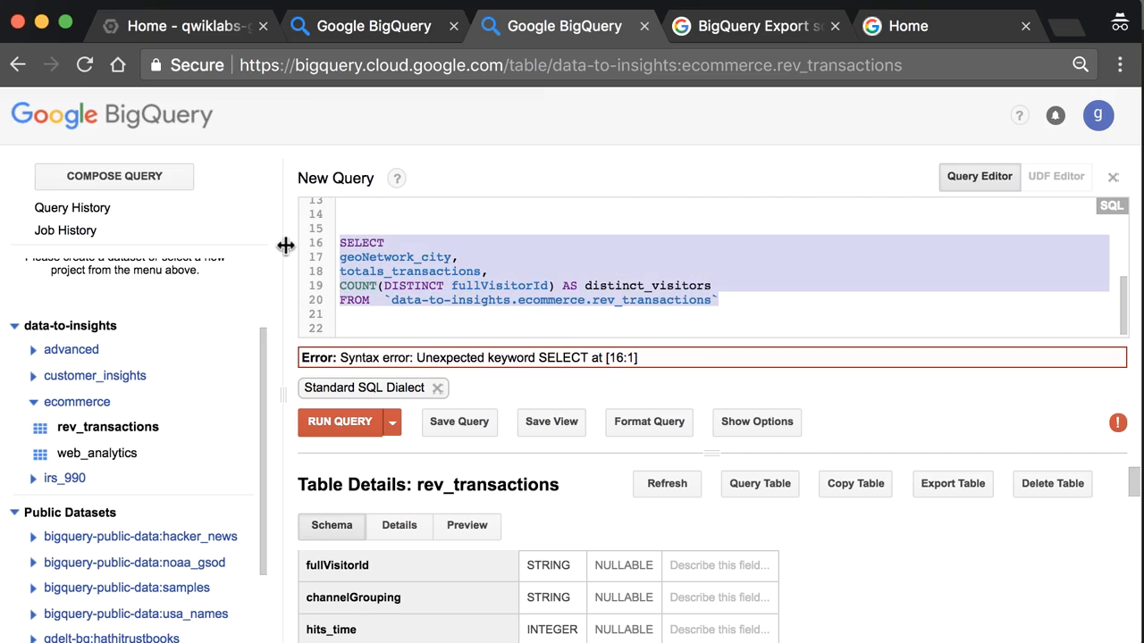
{"action": "left_click", "coordinate": [395, 423]}
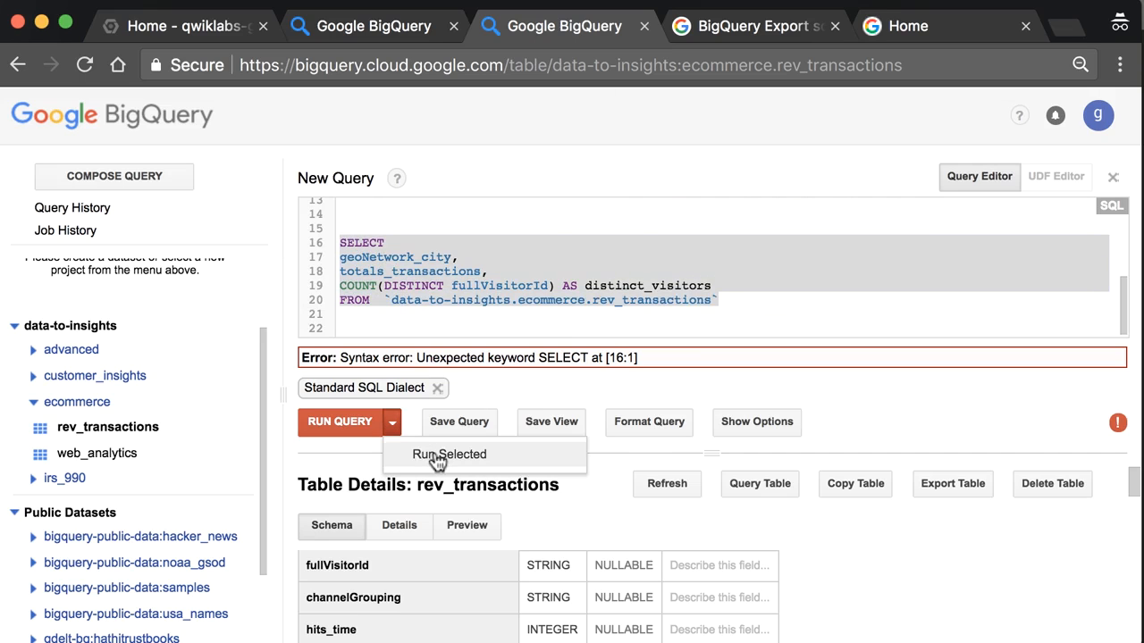
{"action": "left_click", "coordinate": [529, 460]}
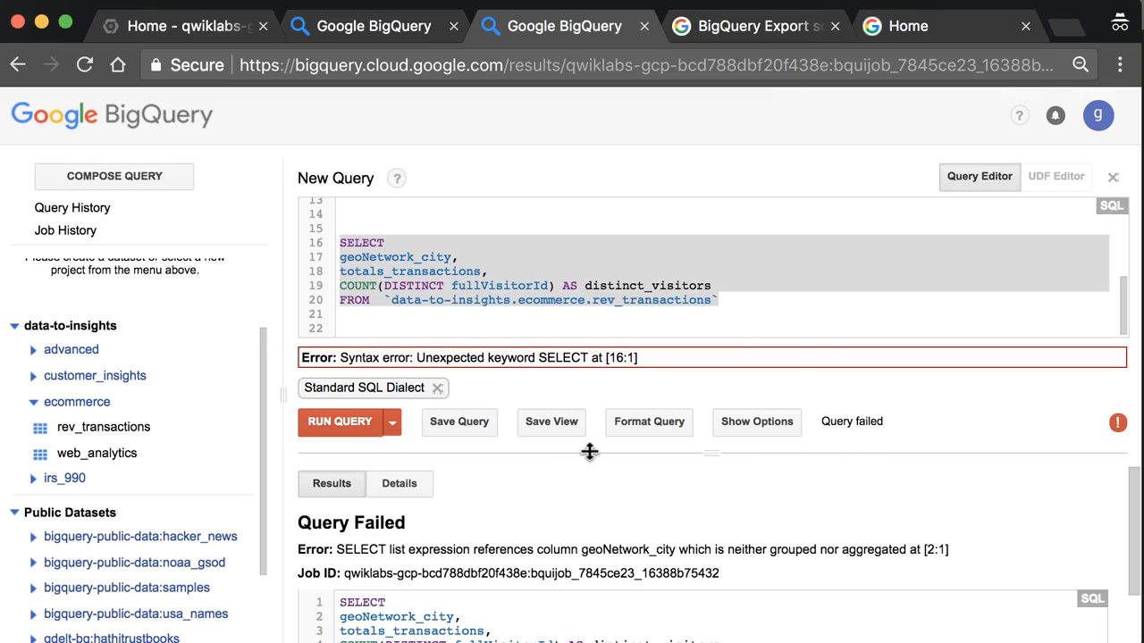
- Add GROUP BY geoNetwork_city after the FROM clause, with blank lines below it
{"action": "left_click", "coordinate": [836, 299]}
{"action": "key", "text": "Return"}
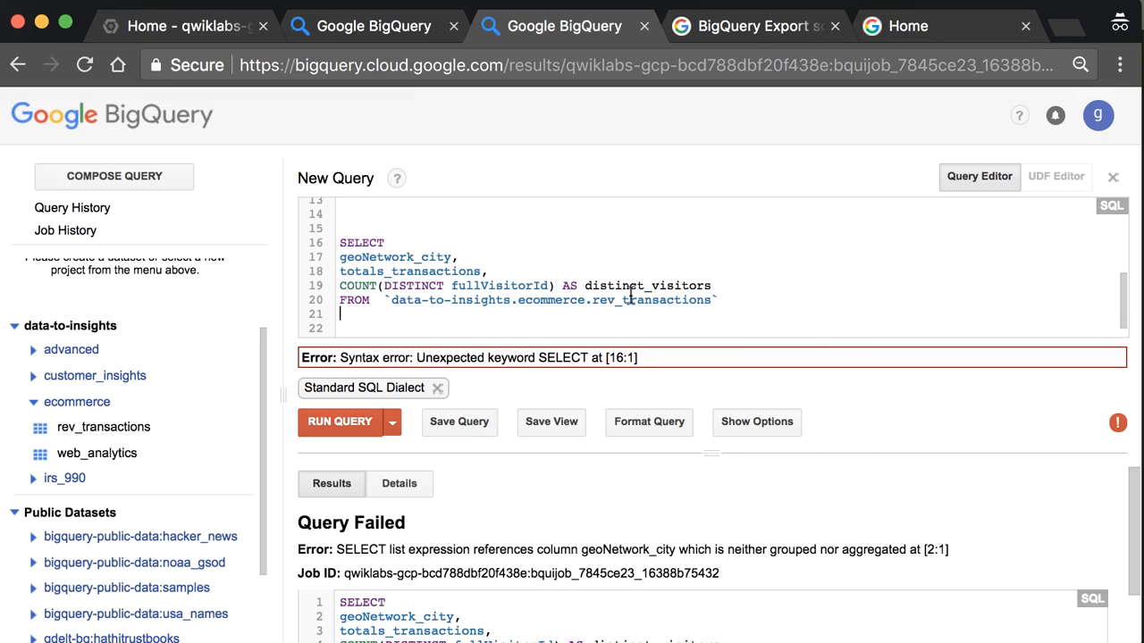
{"action": "type", "text": "GROUP BY"}
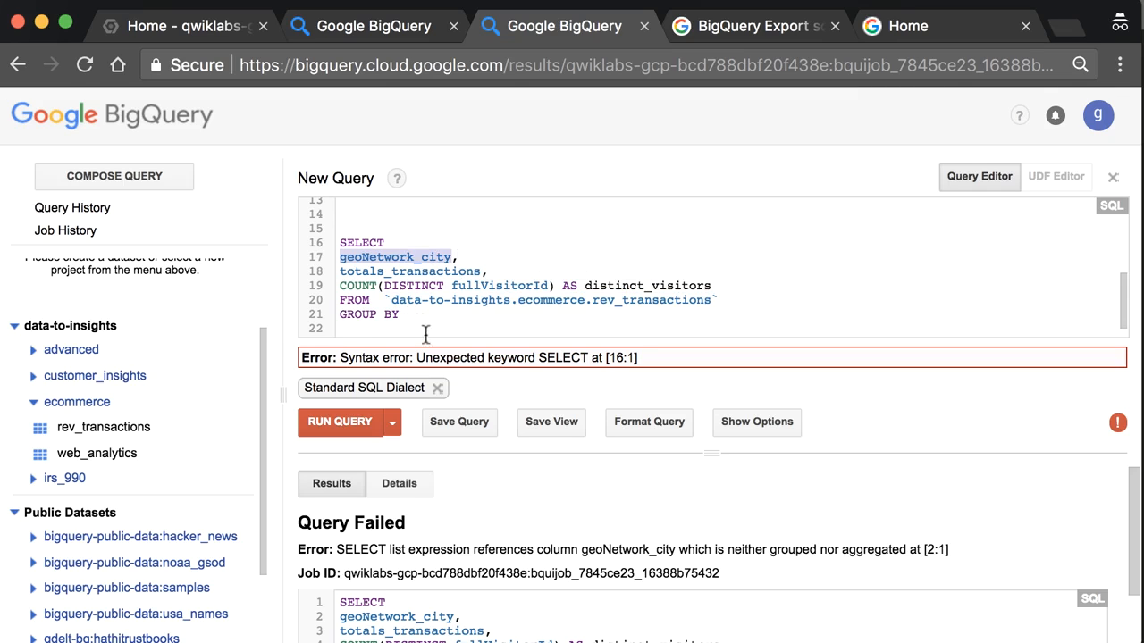
{"action": "key", "text": "super+v"}
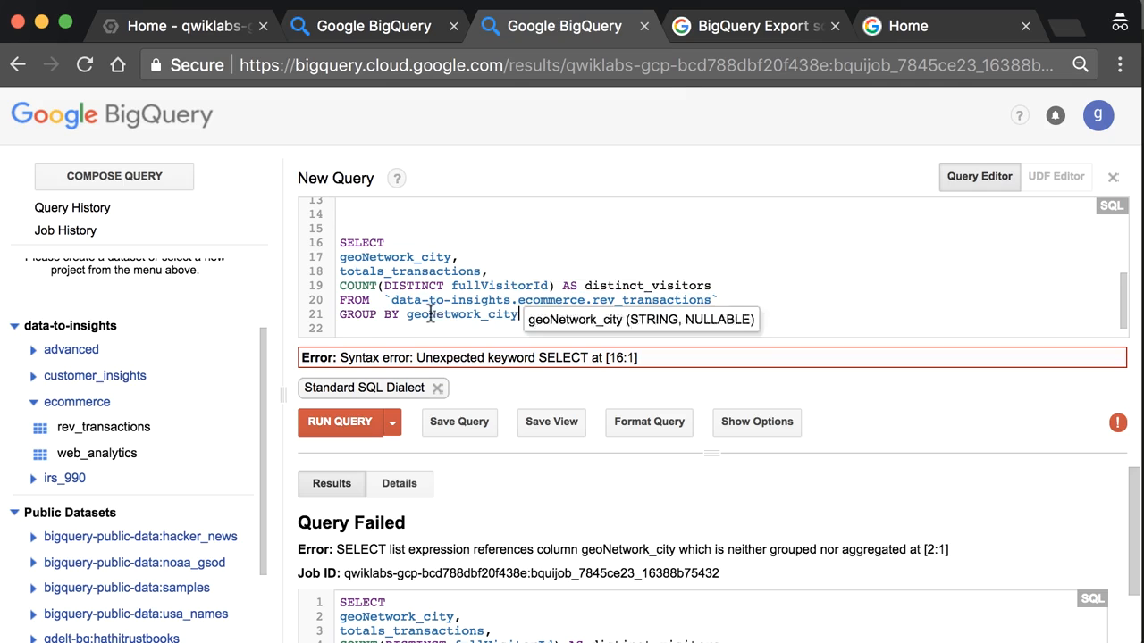
{"action": "scroll", "coordinate": [732, 257], "scroll_direction": "down", "scroll_amount": 1}
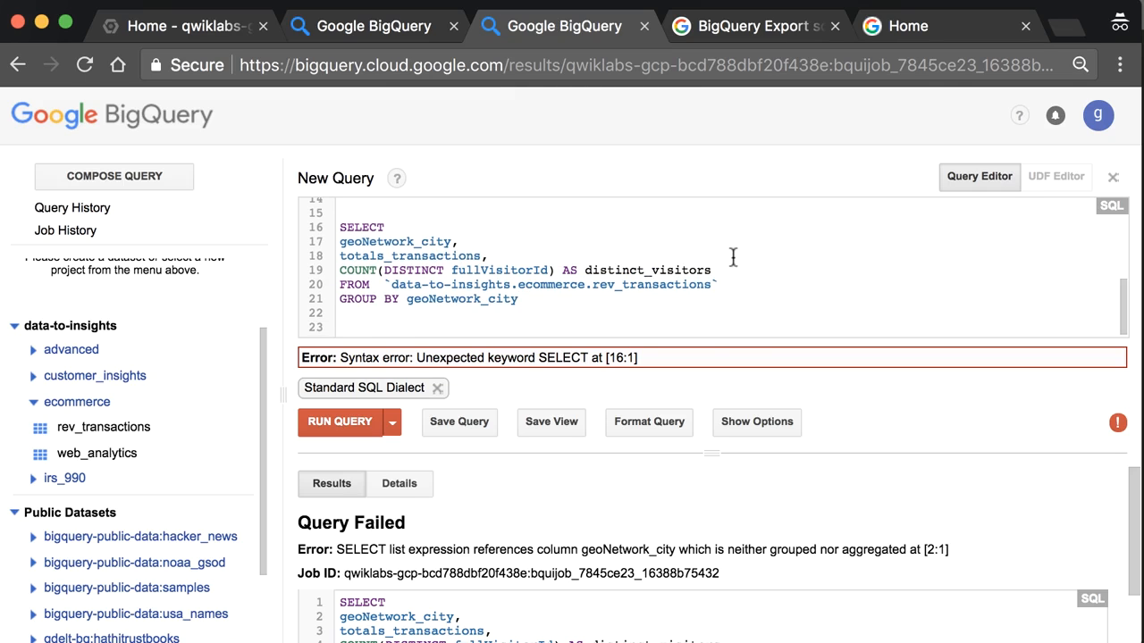
{"action": "left_click", "coordinate": [569, 301]}
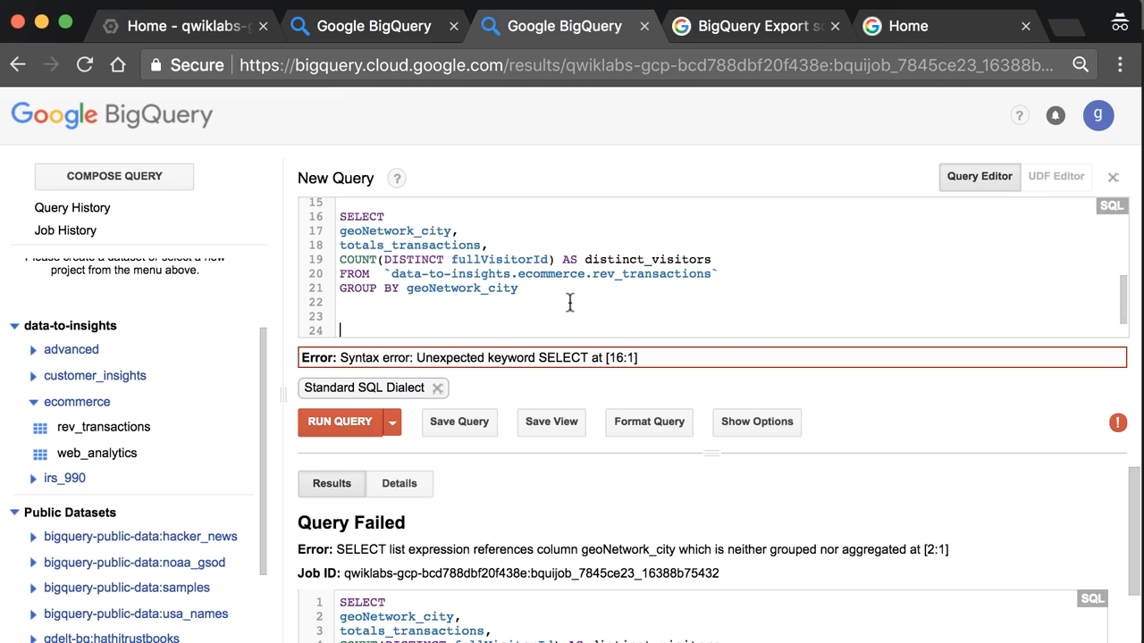
- Enlarge the query editor and change the second column to SUM(totals_transactions) AS totals_transactions
{"action": "left_click_drag", "start_coordinate": [712, 453], "coordinate": [716, 513]}
{"action": "left_click", "coordinate": [564, 351]}
{"action": "scroll", "coordinate": [564, 351], "scroll_direction": "up", "scroll_amount": 1}
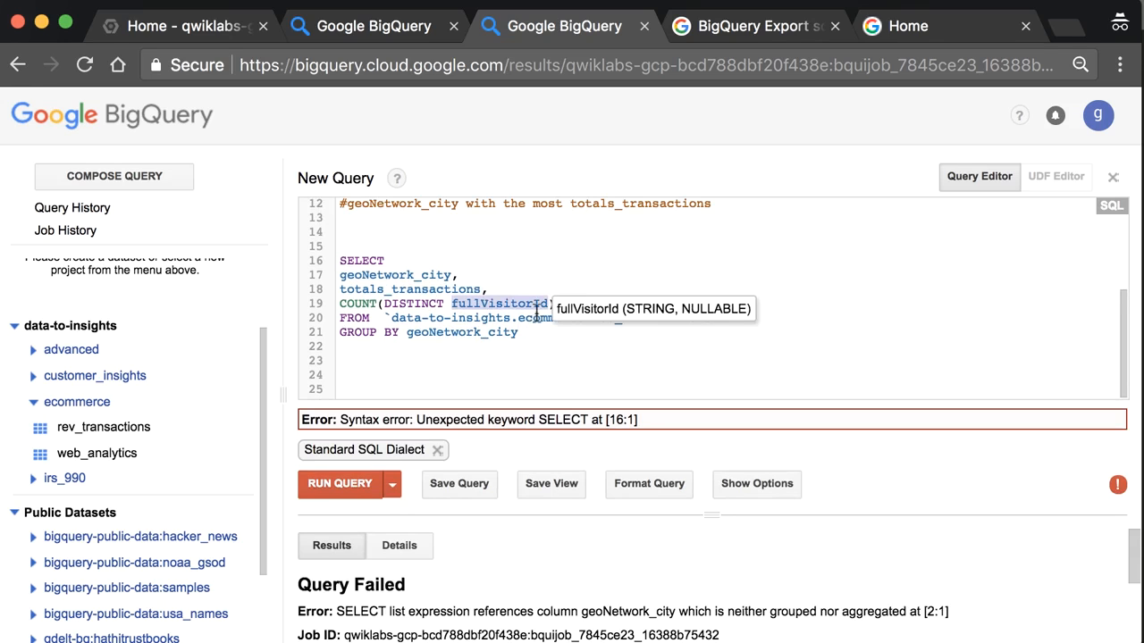
{"action": "left_click", "coordinate": [568, 335]}
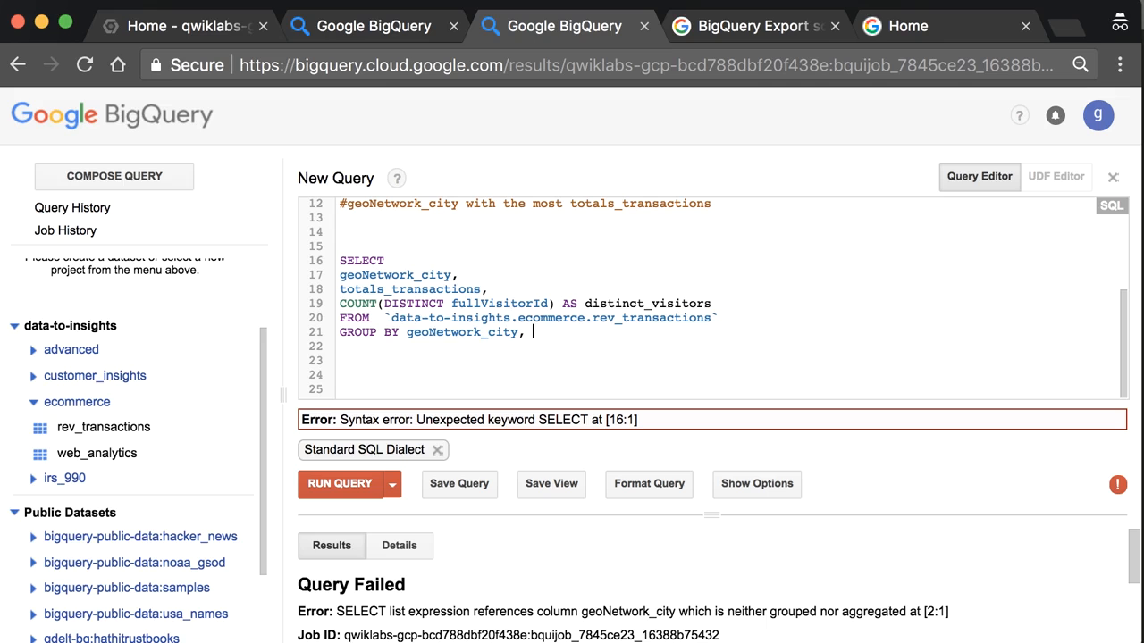
{"action": "left_click", "coordinate": [341, 293]}
{"action": "type", "text": "SUM("}
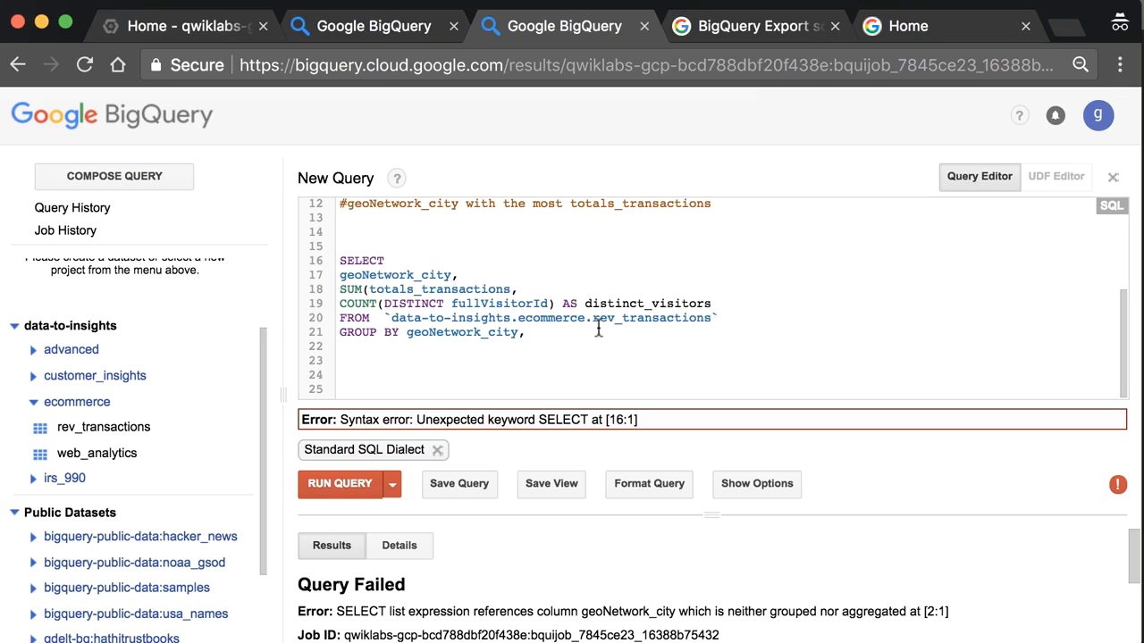
{"action": "left_click", "coordinate": [558, 290]}
{"action": "type", "text": "tions"}
{"action": "left_click", "coordinate": [525, 287]}
{"action": "type", "text": "AS totals_transactions"}
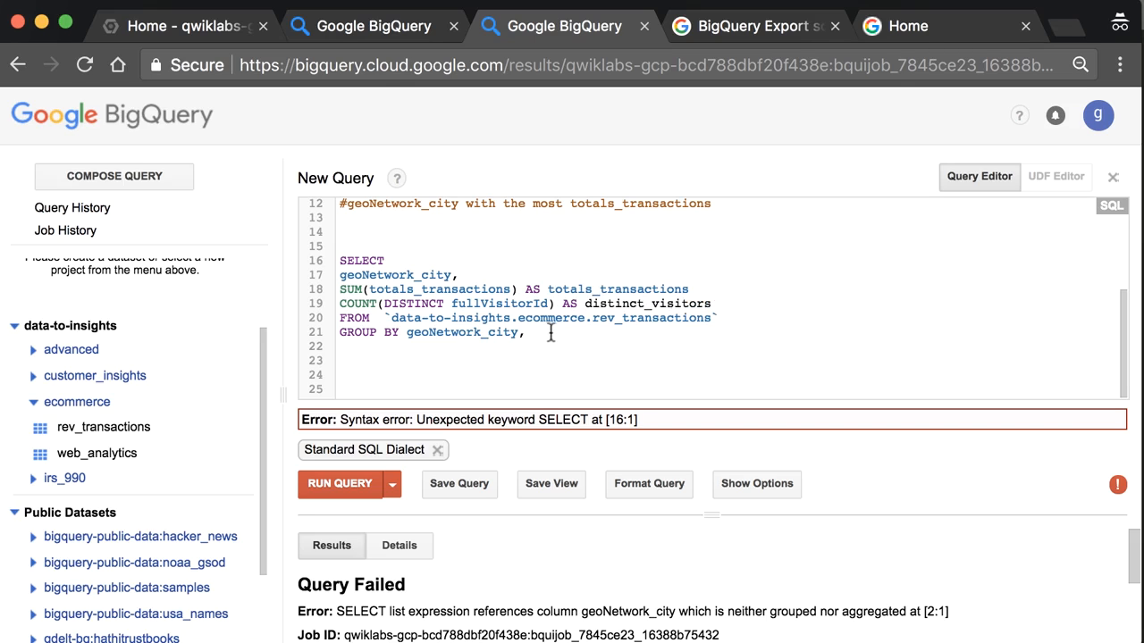
- Remove the trailing comma from the GROUP BY line and try to run only the city statement
{"action": "left_click_drag", "start_coordinate": [553, 332], "coordinate": [317, 260]}
{"action": "left_click", "coordinate": [393, 485]}
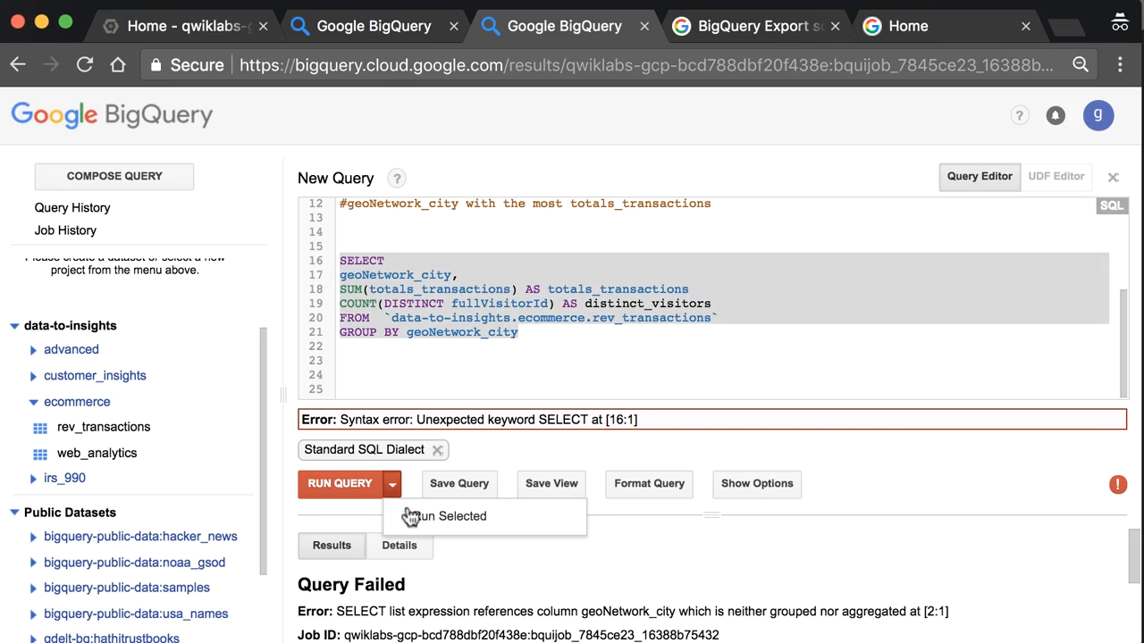
{"action": "left_click", "coordinate": [413, 517]}
- Add the missing comma after the totals_transactions alias and run the selected city statement again
{"action": "left_click", "coordinate": [582, 350]}
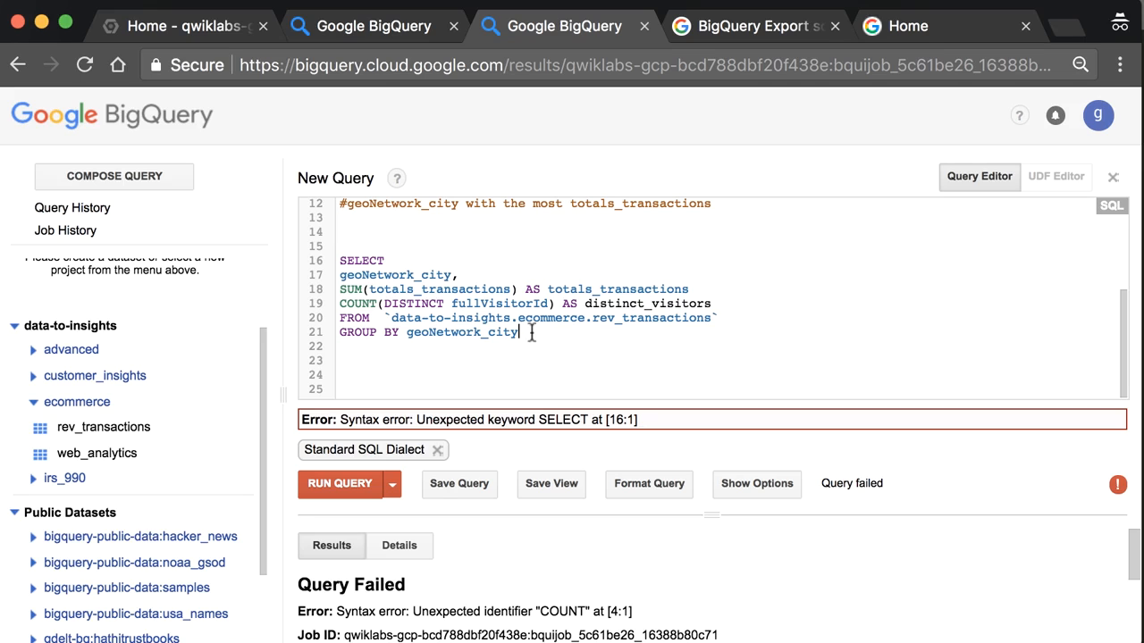
{"action": "left_click", "coordinate": [717, 288]}
{"action": "type", "text": ","}
{"action": "left_click_drag", "start_coordinate": [543, 342], "coordinate": [319, 261]}
{"action": "left_click", "coordinate": [392, 484]}
{"action": "left_click", "coordinate": [416, 516]}
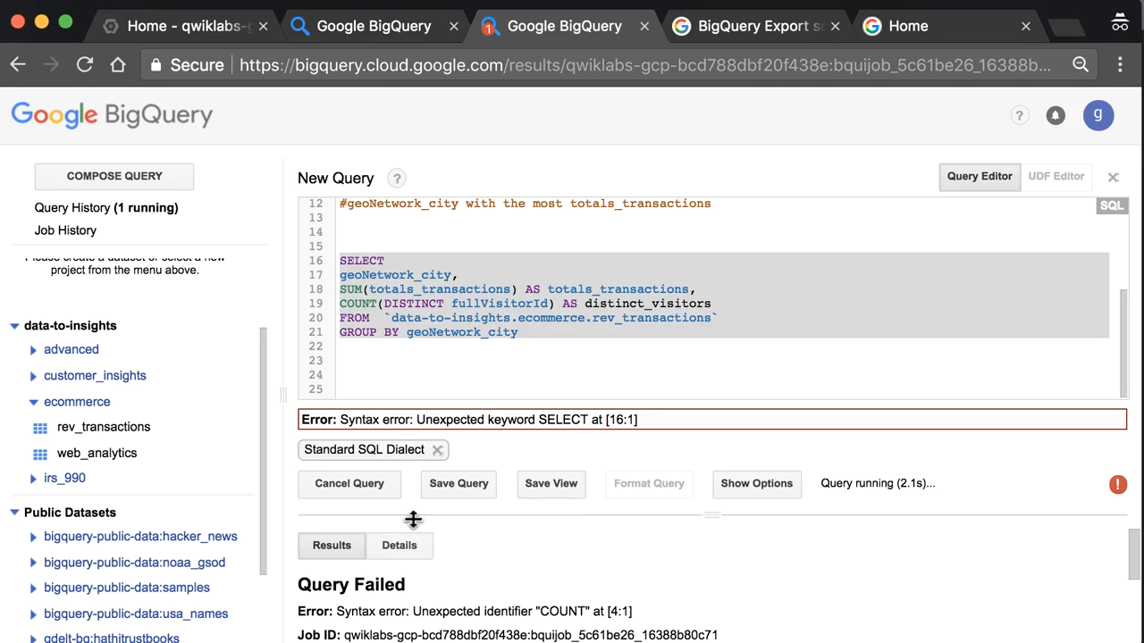
- Enlarge the results area and add ORDER BY distinct_visitors DESC at the end of the city statement
{"action": "left_click_drag", "start_coordinate": [706, 508], "coordinate": [706, 478]}
{"action": "left_click", "coordinate": [772, 318]}
{"action": "scroll", "coordinate": [774, 313], "scroll_direction": "down", "scroll_amount": 1}
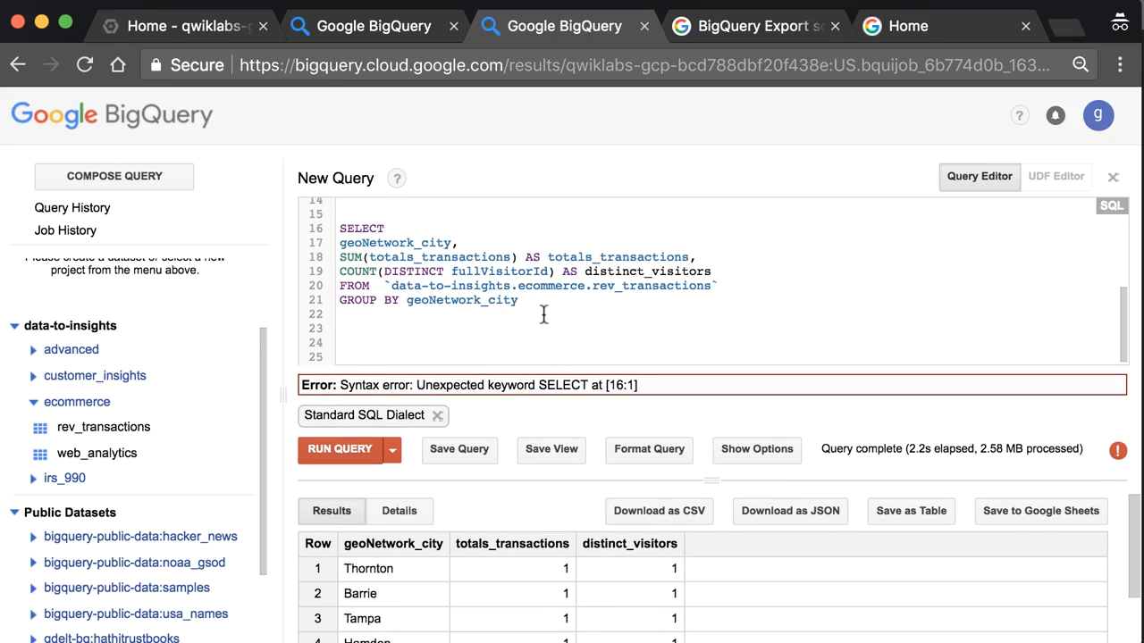
{"action": "type", "text": "ORDER"}
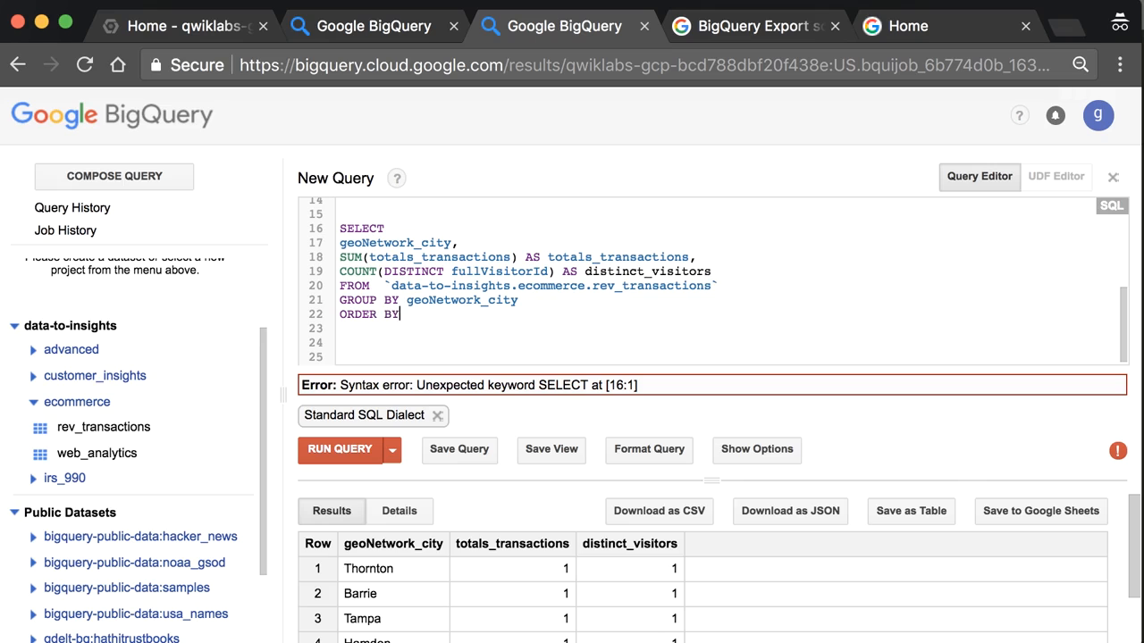
{"action": "type", "text": " BY"}
{"action": "double_click", "coordinate": [625, 272]}
{"action": "key", "text": "ctrl+c"}
{"action": "left_click", "coordinate": [714, 313]}
{"action": "key", "text": "ctrl+v"}
{"action": "type", "text": "DESC"}
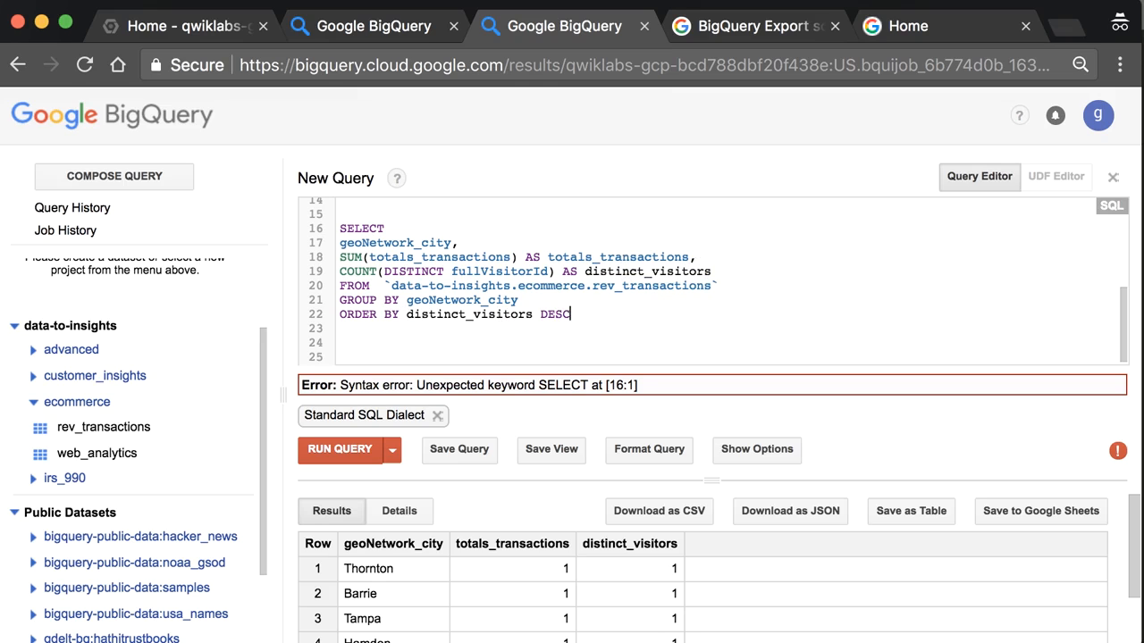
- Run only the sorted city statement and examine the top cities' transactions and distinct visitors in the results
{"action": "left_click_drag", "start_coordinate": [600, 316], "coordinate": [310, 224]}
{"action": "left_click", "coordinate": [392, 449]}
{"action": "left_click", "coordinate": [417, 483]}
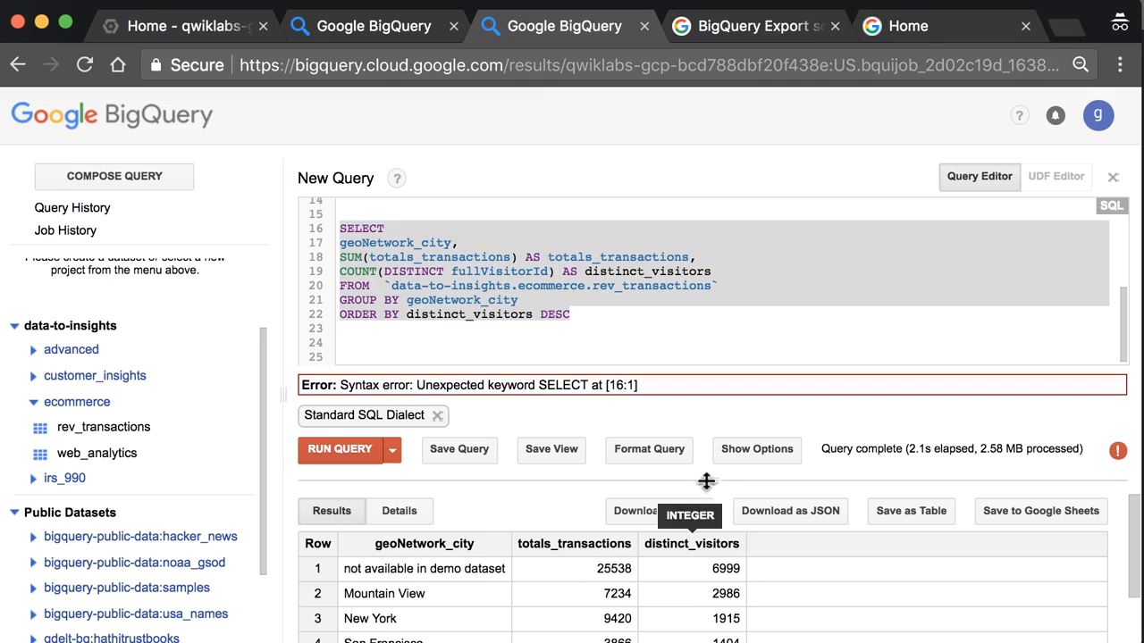
{"action": "left_click_drag", "start_coordinate": [719, 478], "coordinate": [721, 450]}
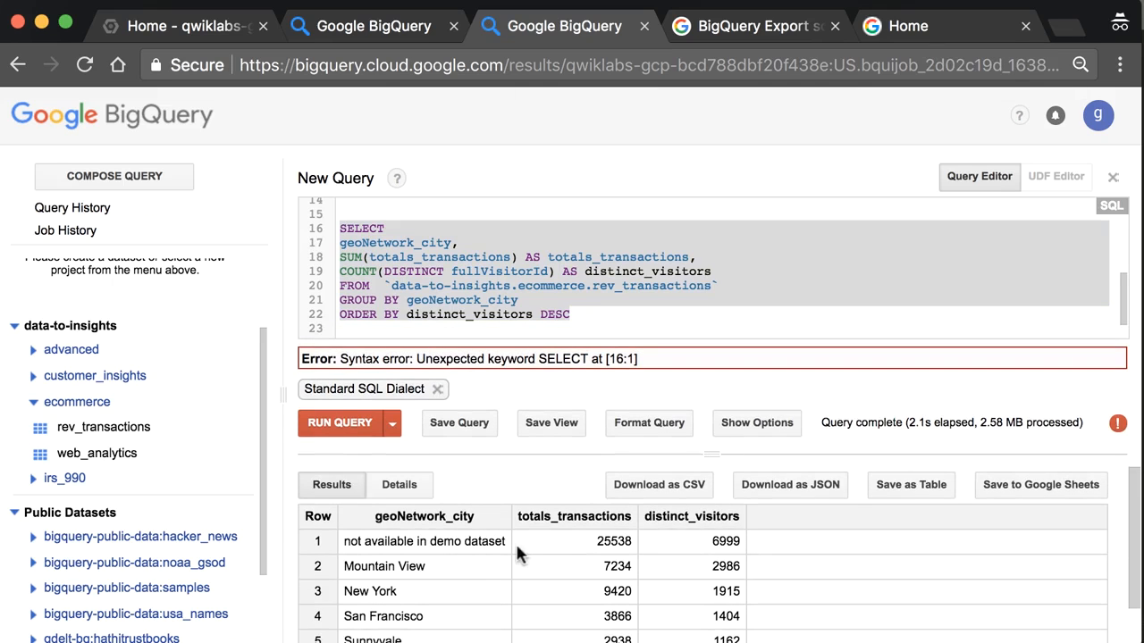
{"action": "left_click_drag", "start_coordinate": [442, 564], "coordinate": [349, 563]}
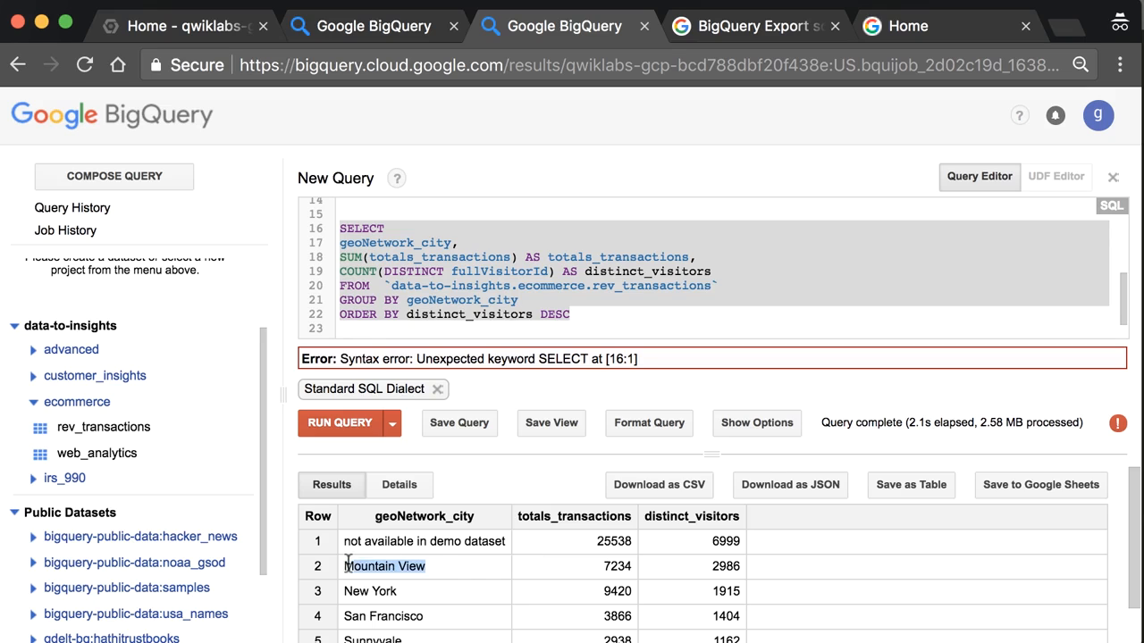
{"action": "double_click", "coordinate": [381, 593]}
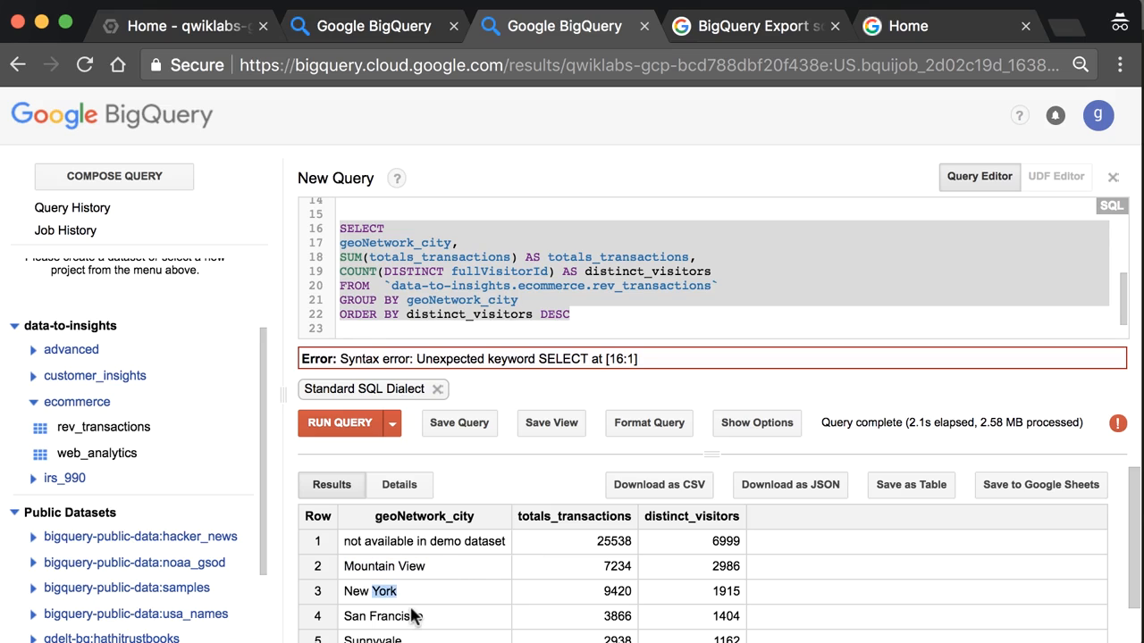
- Check the San Francisco row in the results and add two blank lines below the city statement's ORDER BY line
{"action": "double_click", "coordinate": [356, 617]}
{"action": "left_click", "coordinate": [447, 618]}
{"action": "scroll", "coordinate": [446, 619], "scroll_direction": "down", "scroll_amount": 1}
{"action": "scroll", "coordinate": [447, 620], "scroll_direction": "up", "scroll_amount": 1}
{"action": "left_click", "coordinate": [614, 318]}
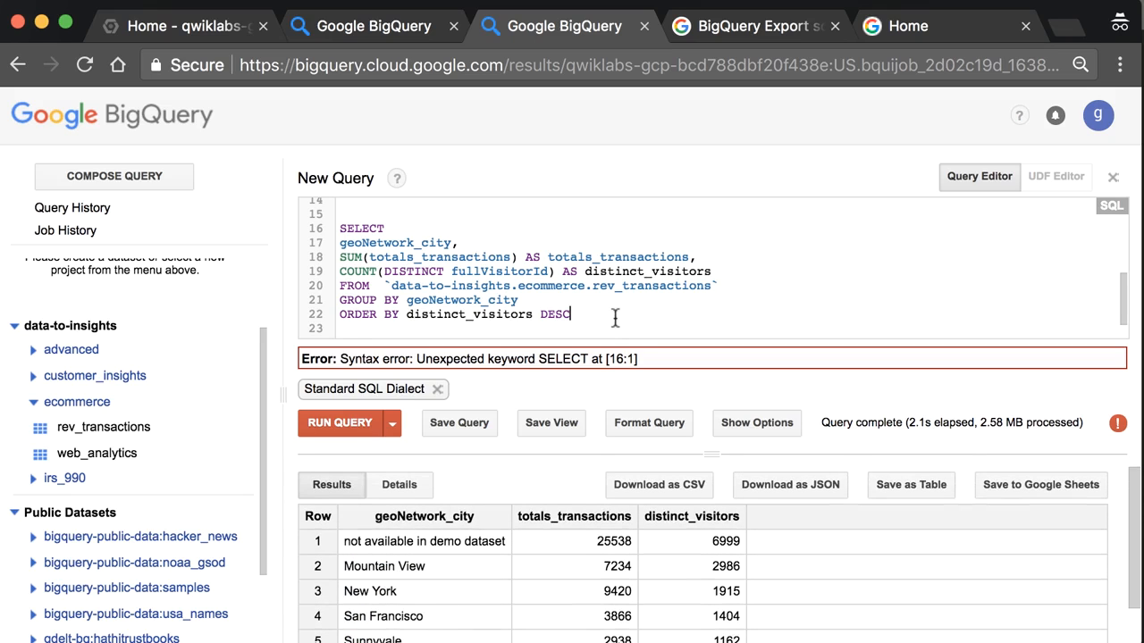
{"action": "key", "text": "Return"}
{"action": "key", "text": "Return"}
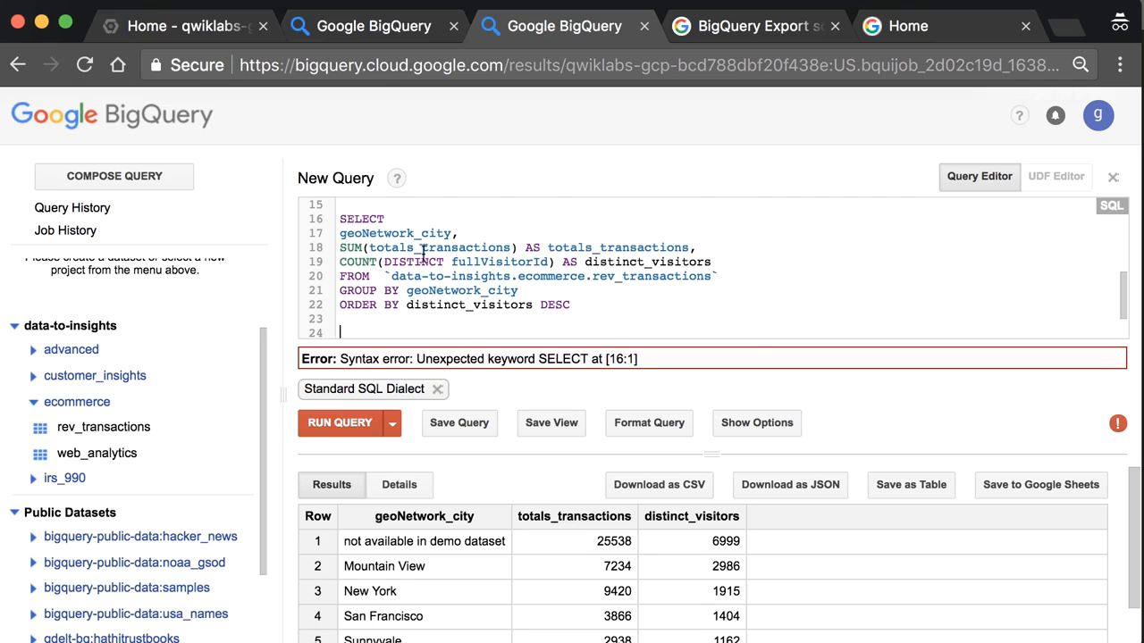
- Check the summed totals_transactions field in the query, open the data preview of the rev_transactions table and examine the first row's fullVisitorId
{"action": "double_click", "coordinate": [505, 248]}
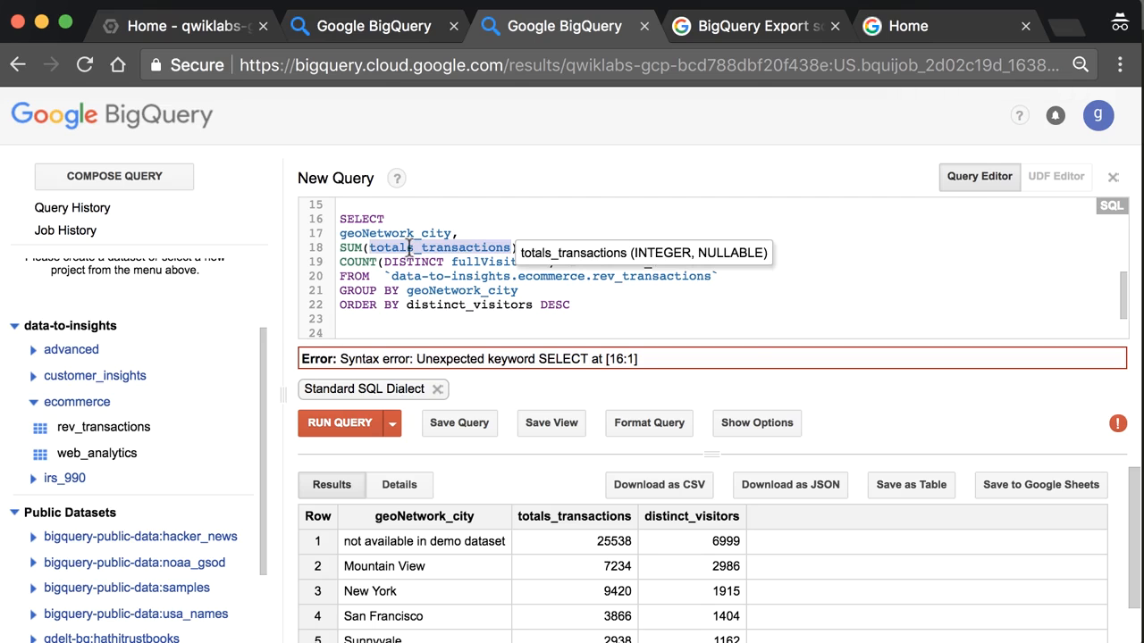
{"action": "left_click", "coordinate": [617, 298]}
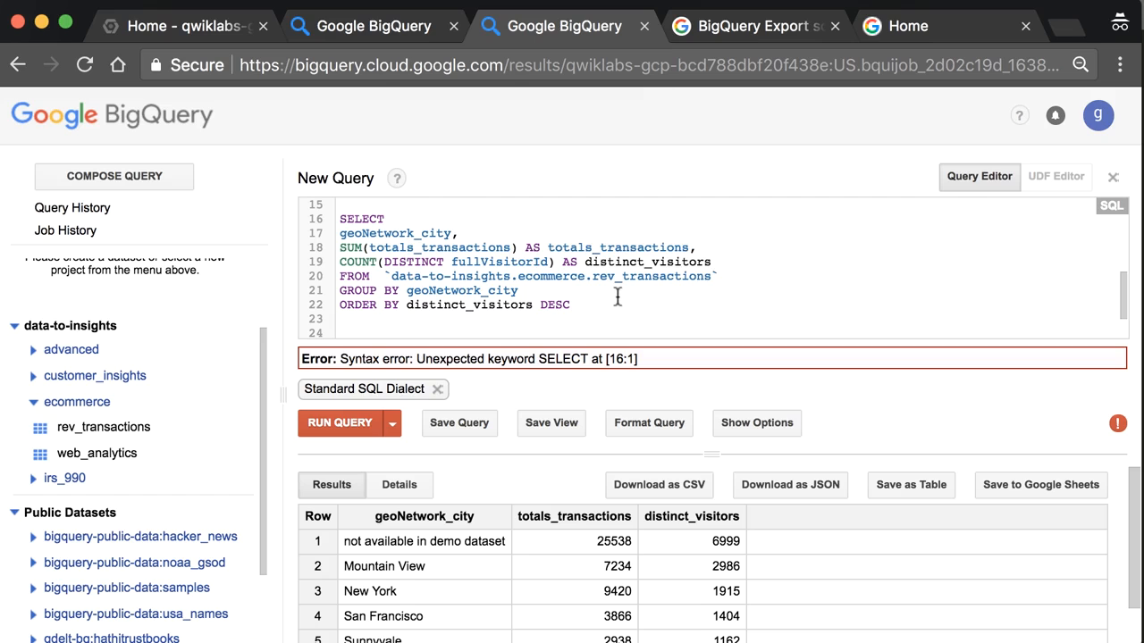
{"action": "left_click", "coordinate": [161, 429]}
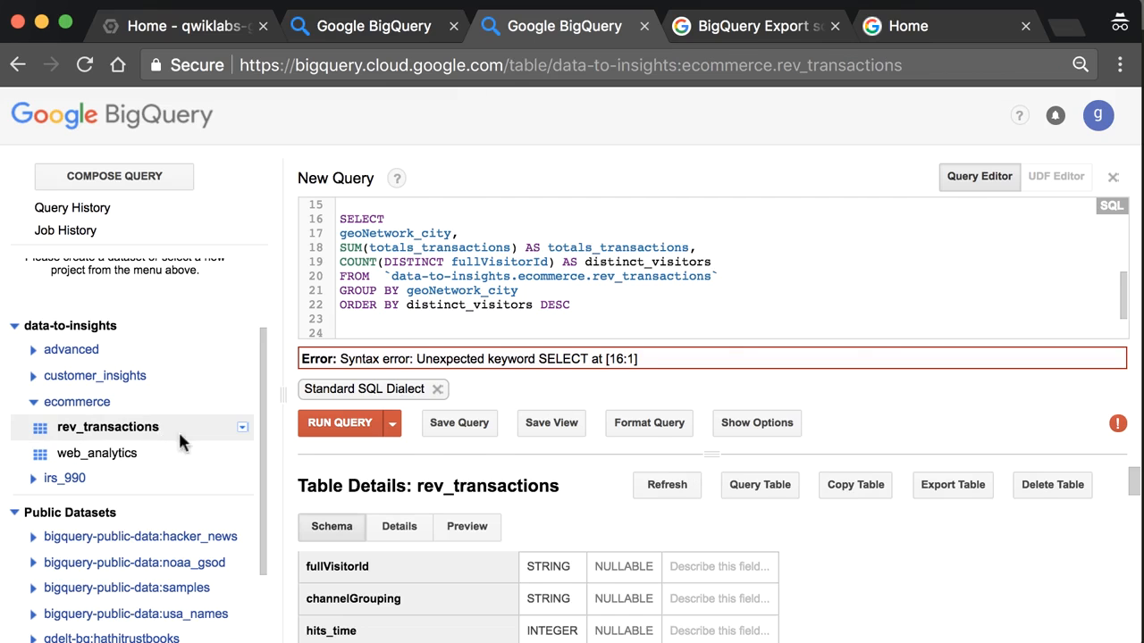
{"action": "left_click", "coordinate": [467, 526]}
{"action": "scroll", "coordinate": [765, 554], "scroll_direction": "down", "scroll_amount": 2}
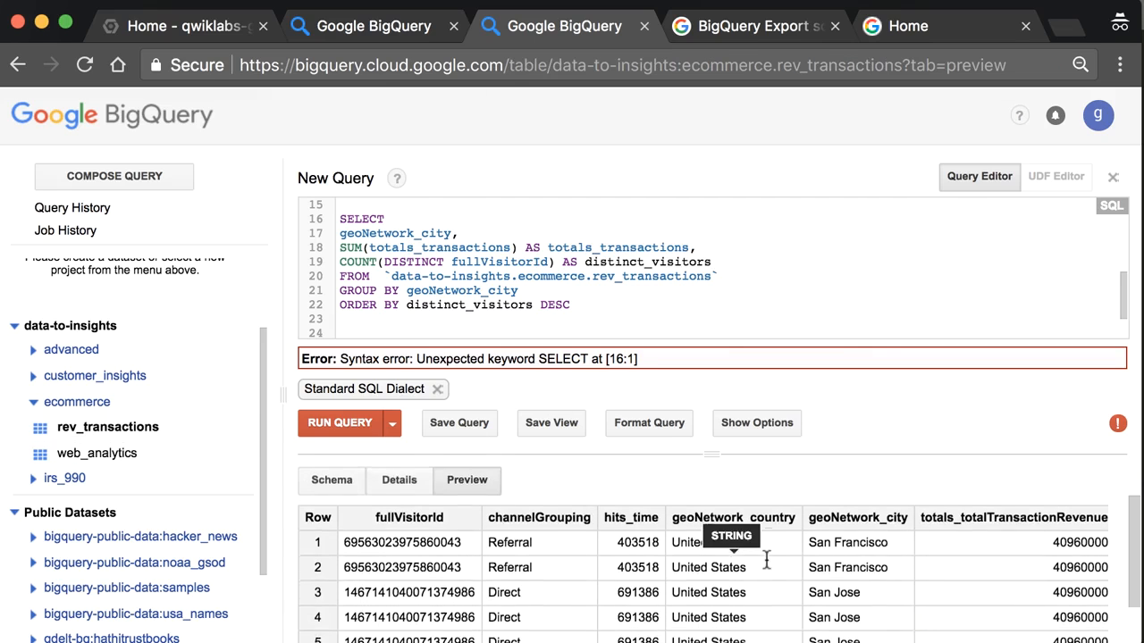
{"action": "double_click", "coordinate": [439, 516]}
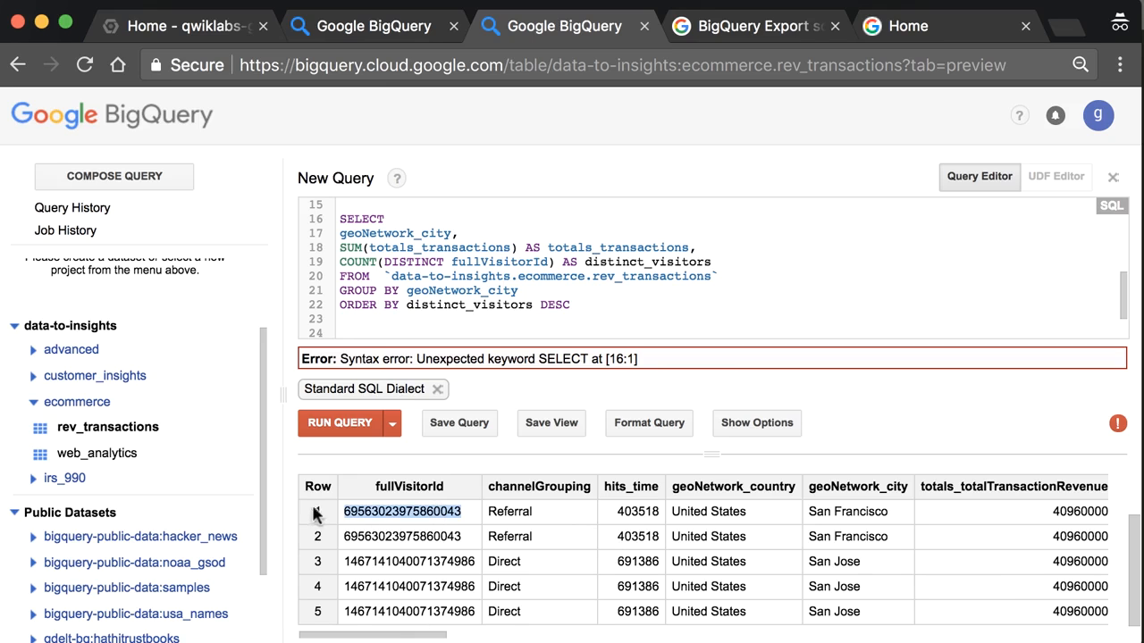
- Compare the totals_transactions values with the product SKU and name columns across the previewed rev_transactions rows
{"action": "left_click_drag", "start_coordinate": [379, 636], "coordinate": [434, 638]}
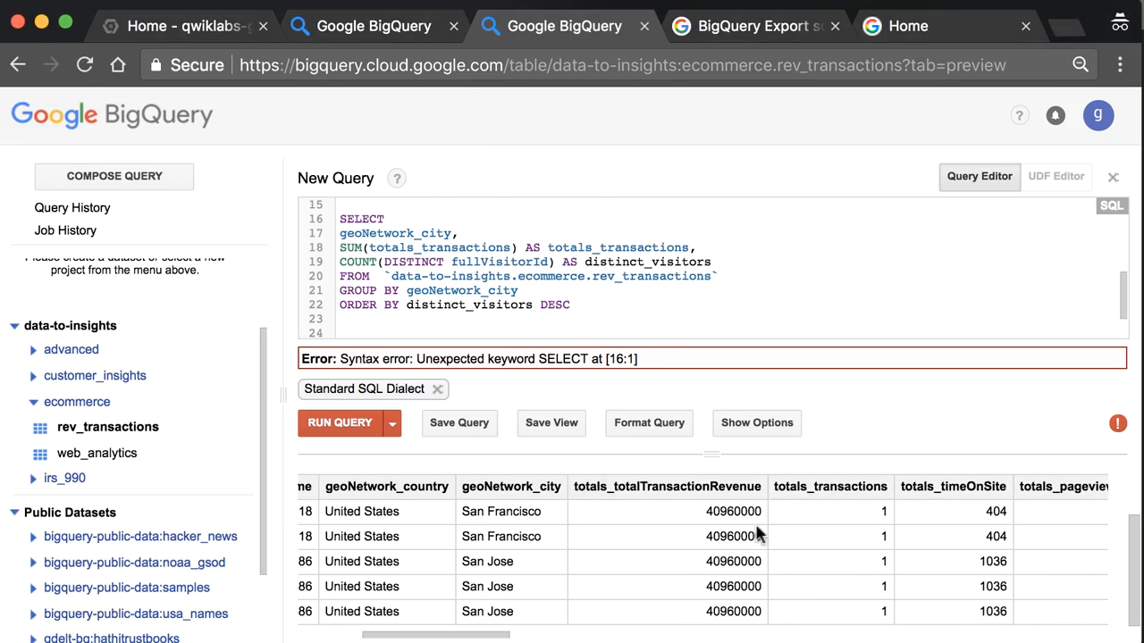
{"action": "mouse_move", "coordinate": [497, 636]}
{"action": "left_mouse_down"}
{"action": "mouse_move", "coordinate": [518, 636]}
{"action": "mouse_move", "coordinate": [430, 636]}
{"action": "mouse_move", "coordinate": [514, 636]}
{"action": "mouse_move", "coordinate": [479, 636]}
{"action": "left_mouse_up"}
{"action": "scroll", "coordinate": [872, 561], "scroll_direction": "up", "scroll_amount": 1}
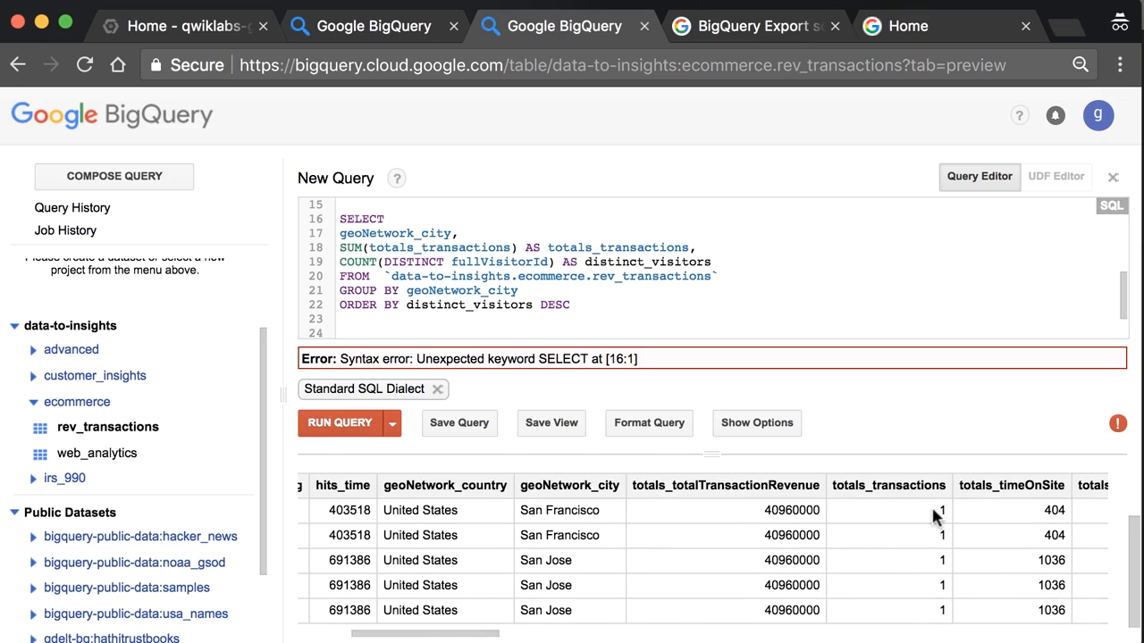
{"action": "left_click_drag", "start_coordinate": [422, 635], "coordinate": [760, 634]}
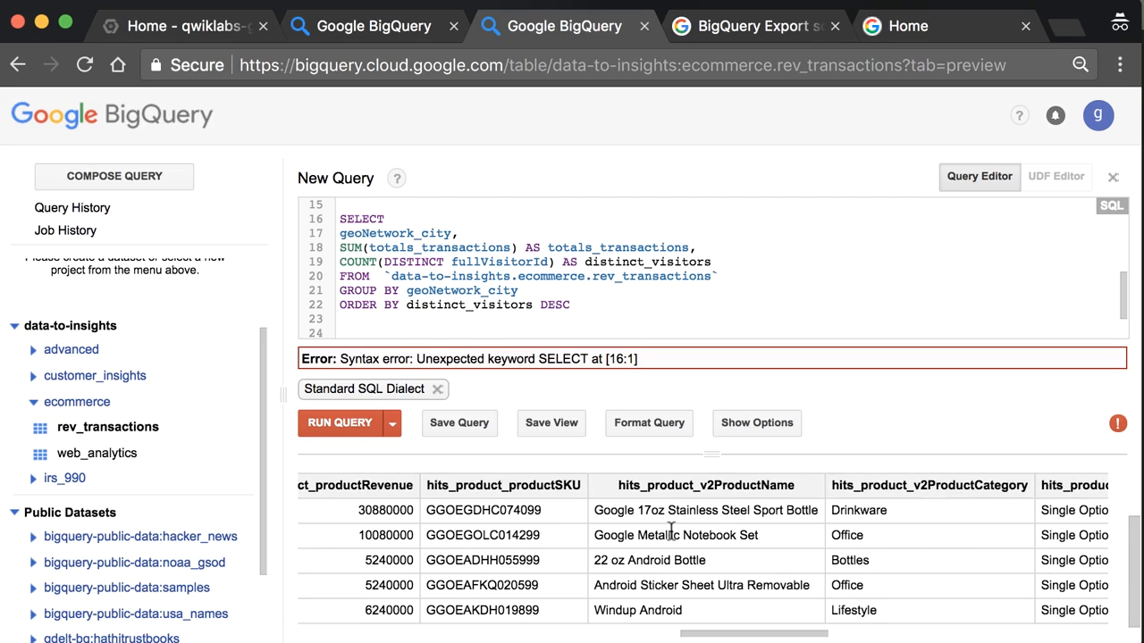
{"action": "left_click_drag", "start_coordinate": [721, 636], "coordinate": [445, 634]}
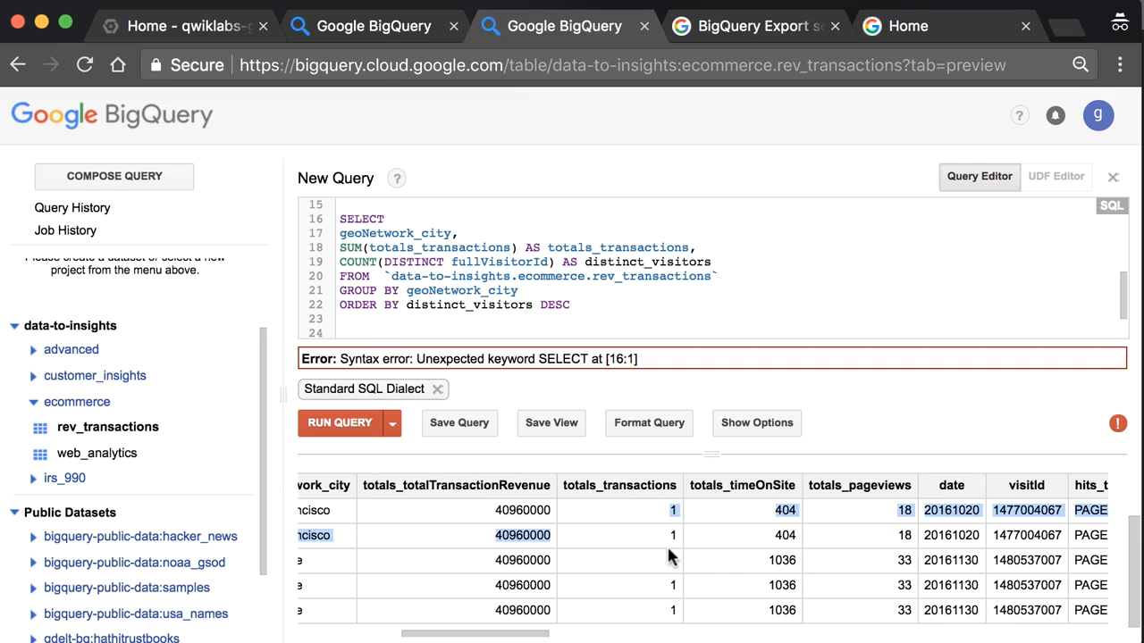
{"action": "left_click_drag", "start_coordinate": [530, 634], "coordinate": [766, 640]}
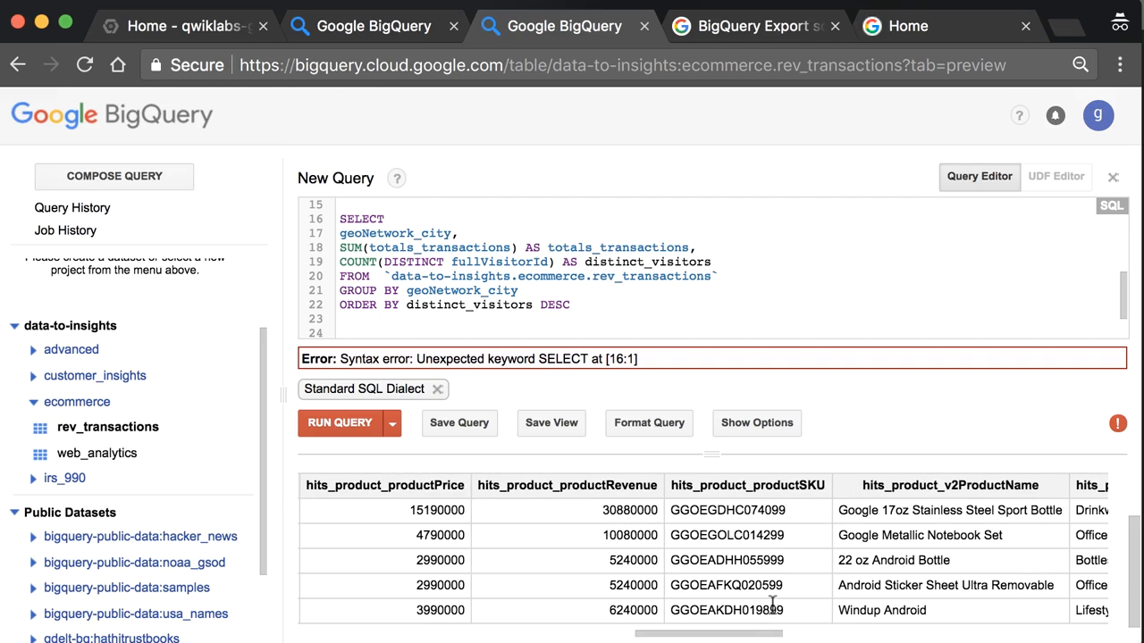
- Rename the alias of SUM(totals_transactions) in the city statement to total_products_ordered
{"action": "mouse_move", "coordinate": [684, 243]}
{"action": "left_click_drag", "start_coordinate": [688, 248], "coordinate": [586, 247]}
{"action": "type", "text": "_product"}
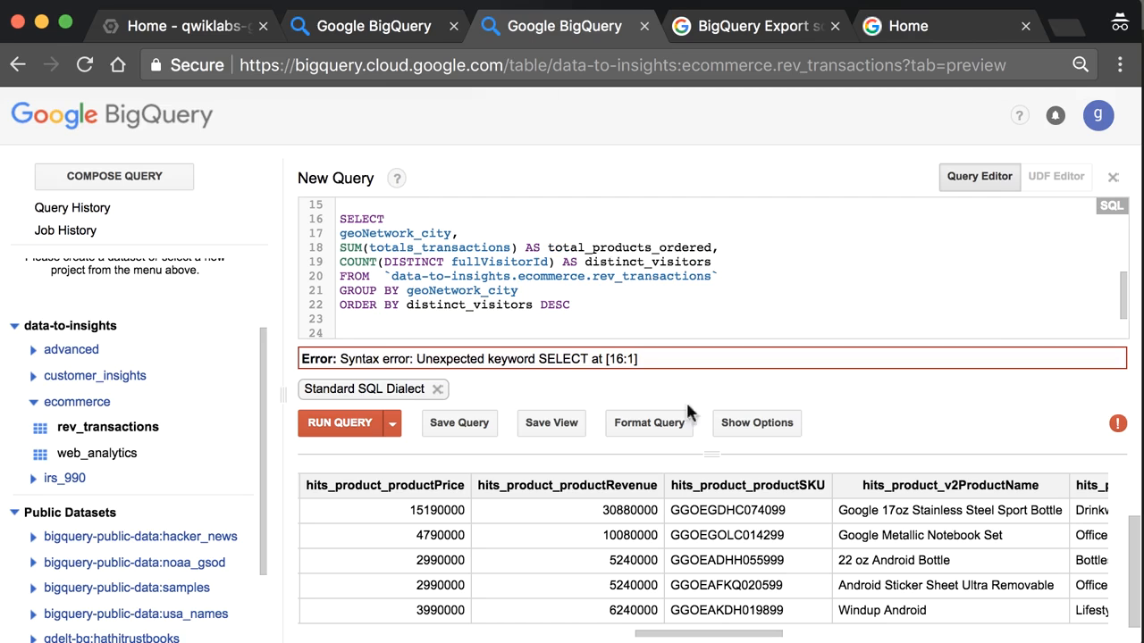
- Enlarge the query editor and change the city statement's ORDER BY column to total_products_ordered, keeping DESC
{"action": "left_click_drag", "start_coordinate": [714, 451], "coordinate": [715, 497]}
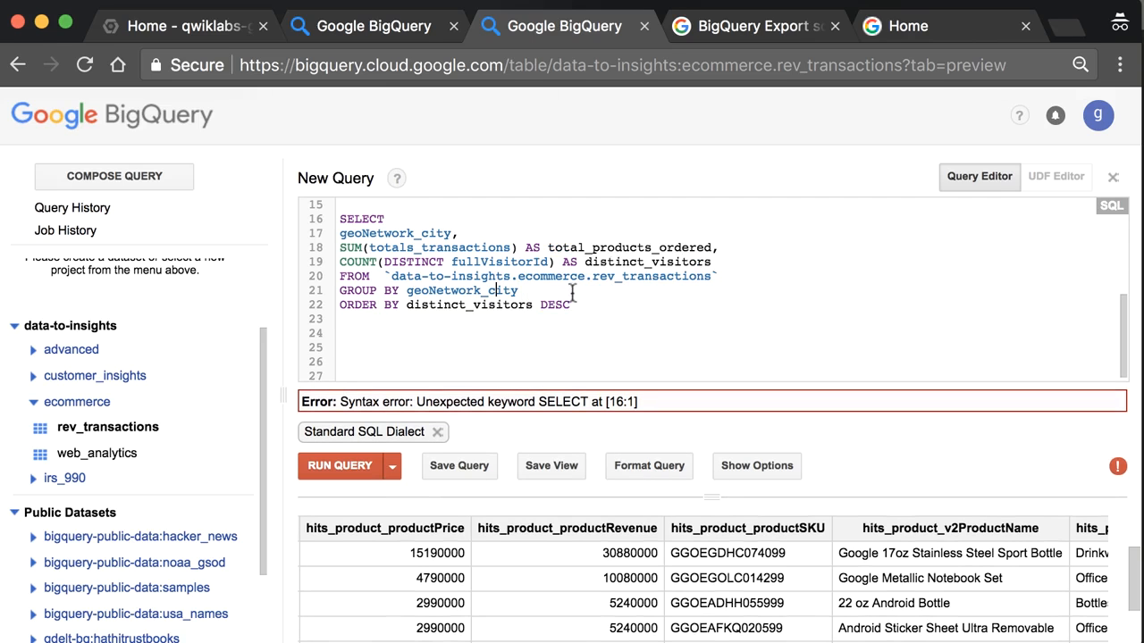
{"action": "left_click_drag", "start_coordinate": [585, 304], "coordinate": [416, 276]}
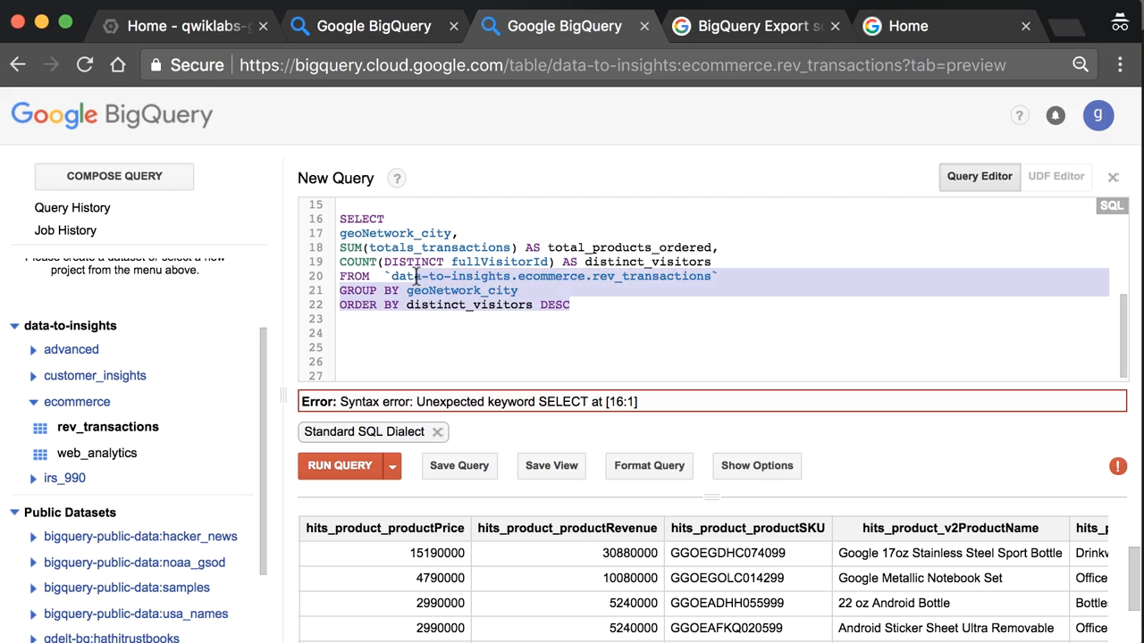
{"action": "left_click", "coordinate": [685, 262]}
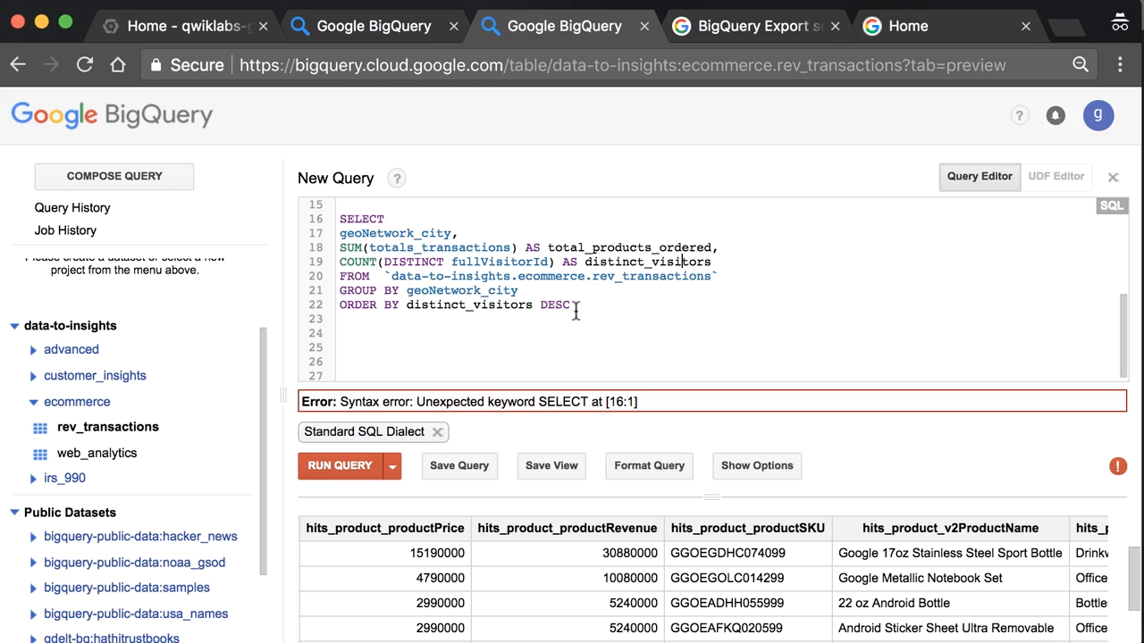
{"action": "left_click_drag", "start_coordinate": [576, 311], "coordinate": [384, 275]}
{"action": "left_click", "coordinate": [517, 320]}
{"action": "double_click", "coordinate": [500, 305]}
{"action": "key", "text": "BackSpace"}
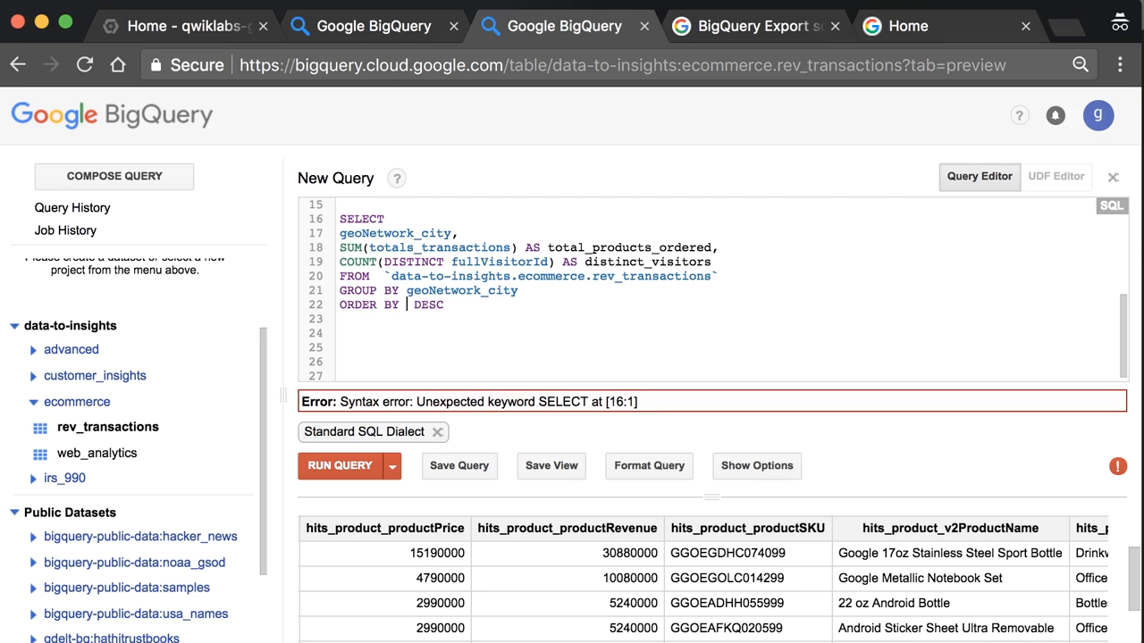
{"action": "double_click", "coordinate": [673, 248]}
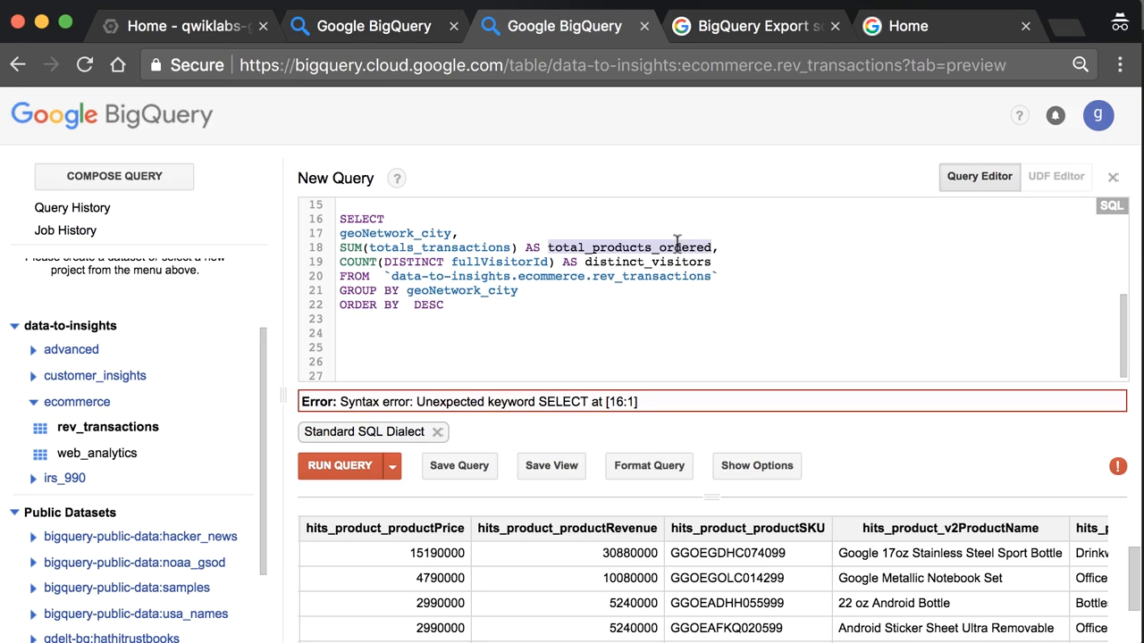
{"action": "type", "text": "total_products_ordered"}
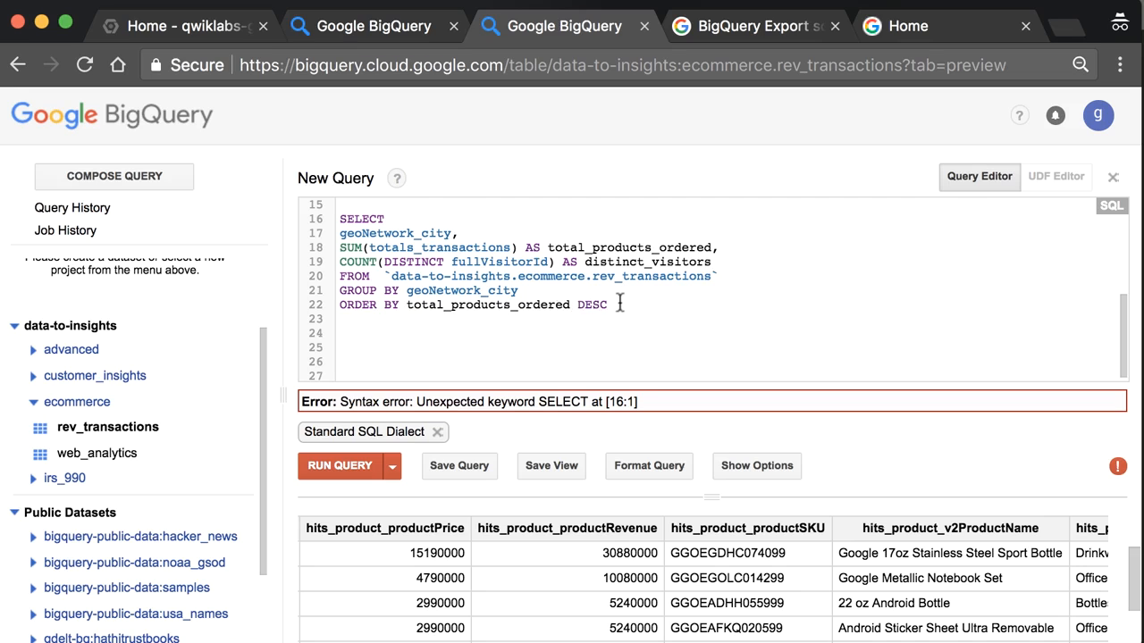
- Run only the city statement sorted by total_products_ordered and enlarge the results area
{"action": "key", "text": "ctrl+Return"}
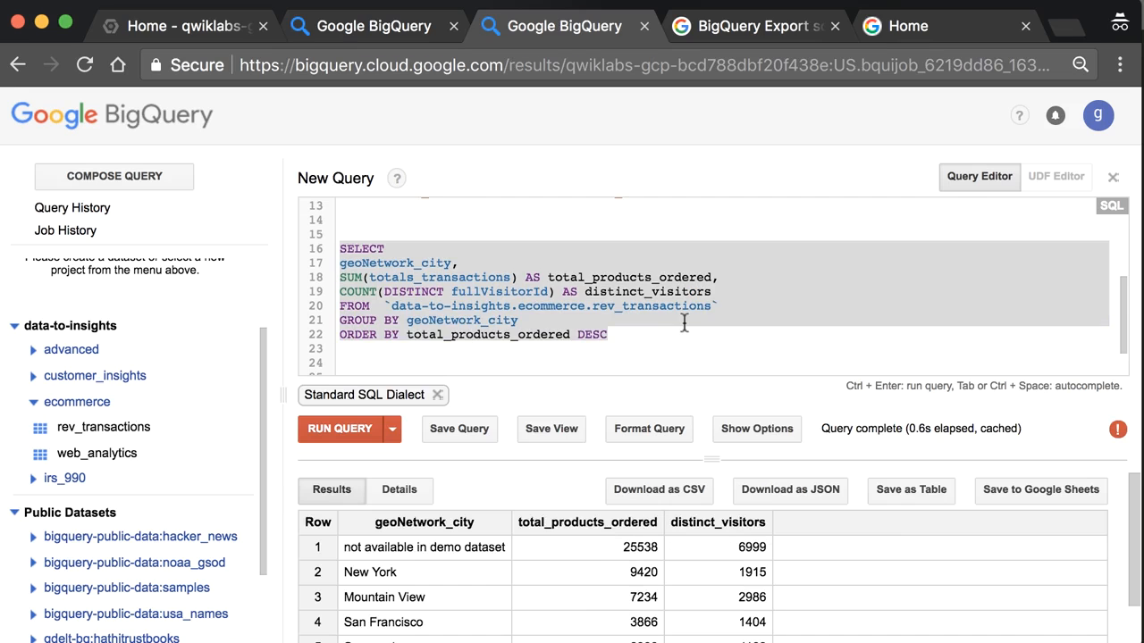
{"action": "left_click_drag", "start_coordinate": [711, 455], "coordinate": [707, 431]}
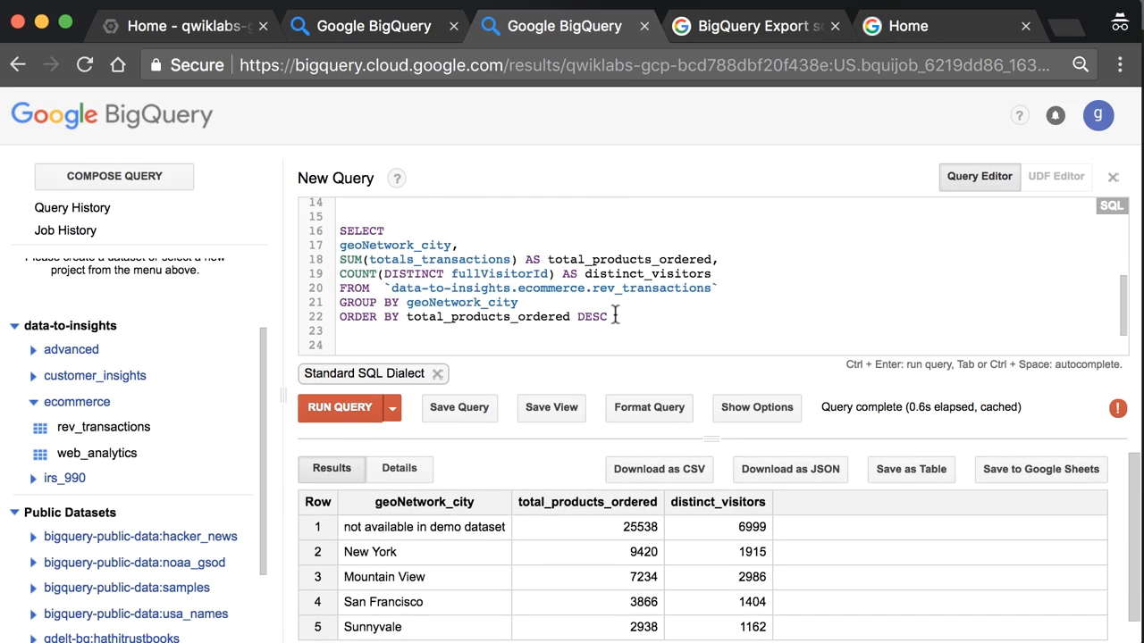
{"action": "left_click_drag", "start_coordinate": [615, 316], "coordinate": [302, 230]}
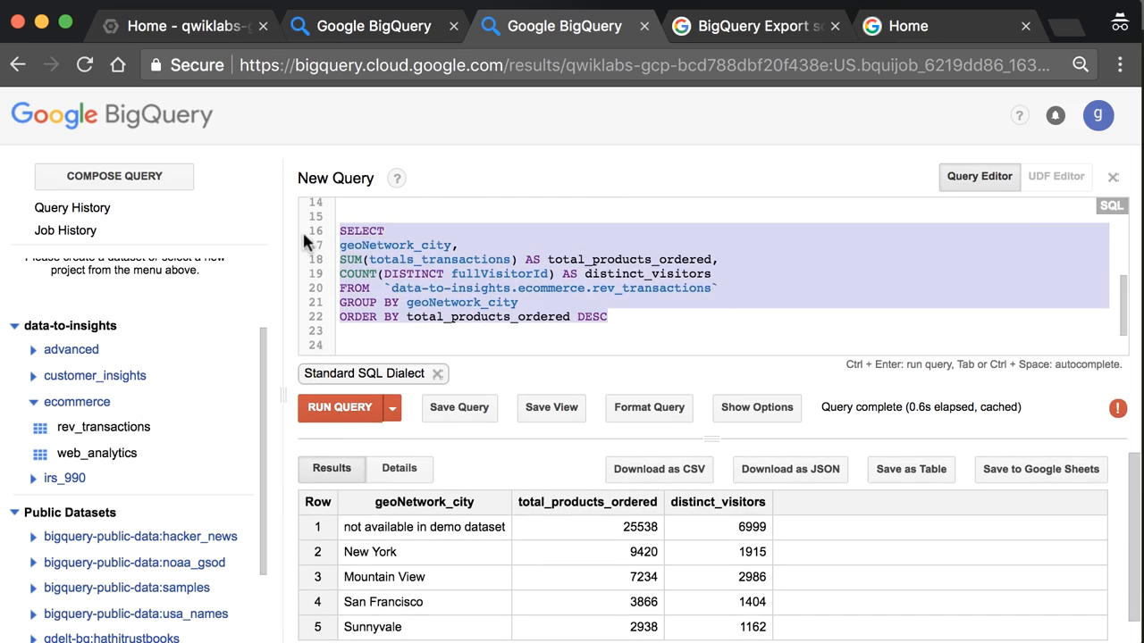
{"action": "left_click", "coordinate": [392, 408]}
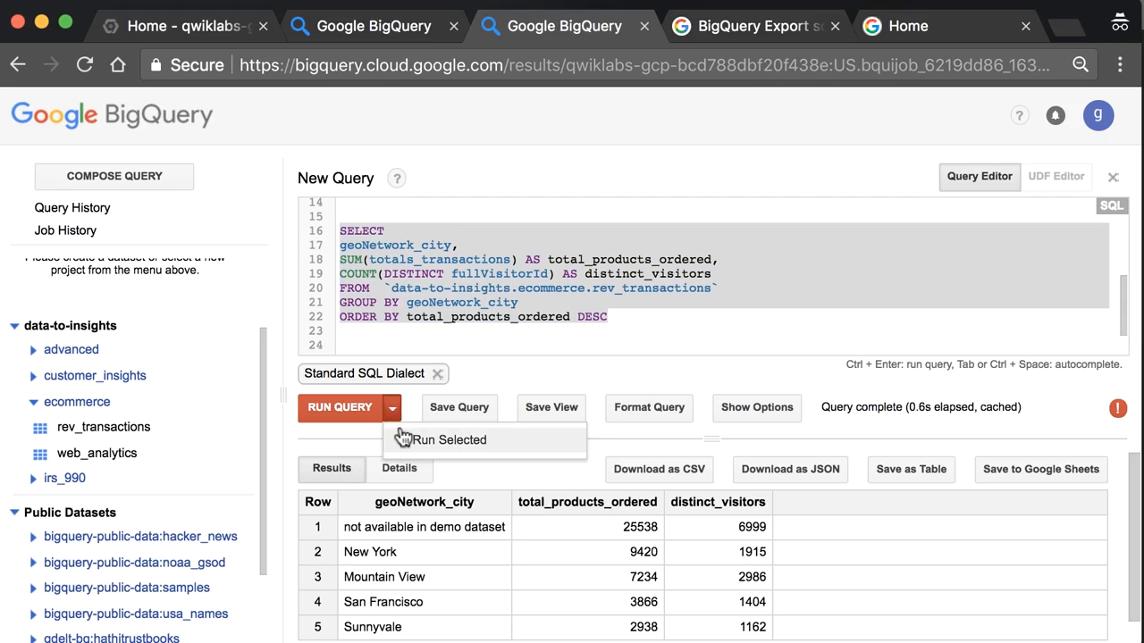
{"action": "left_click", "coordinate": [400, 431]}
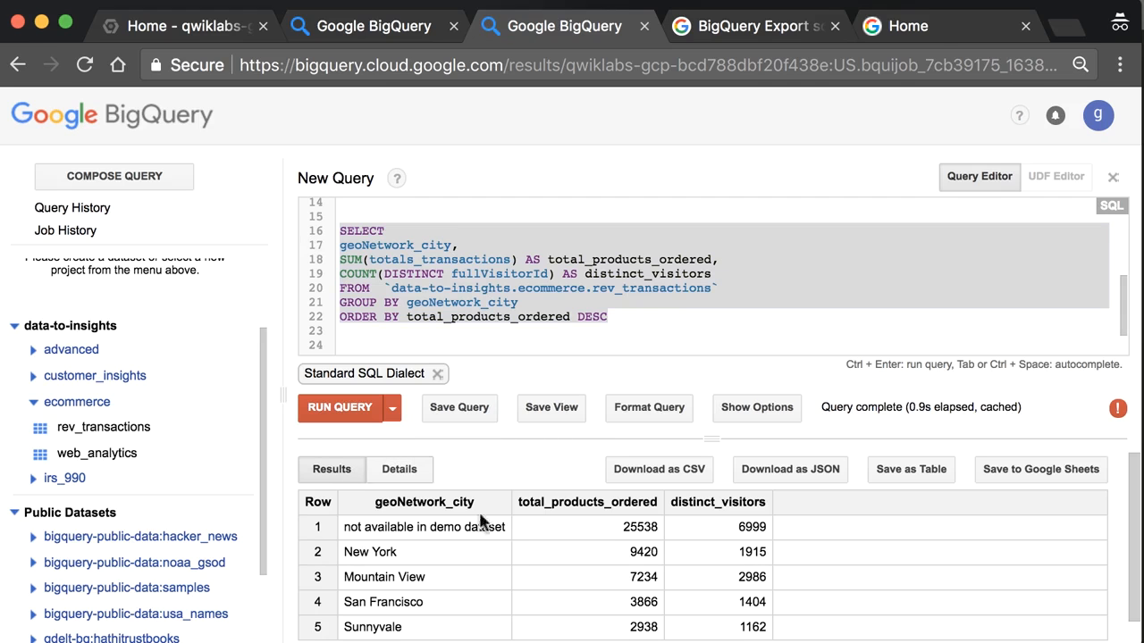
- Compare New York's and Mountain View's total products ordered and distinct visitors in the results
{"action": "double_click", "coordinate": [644, 549]}
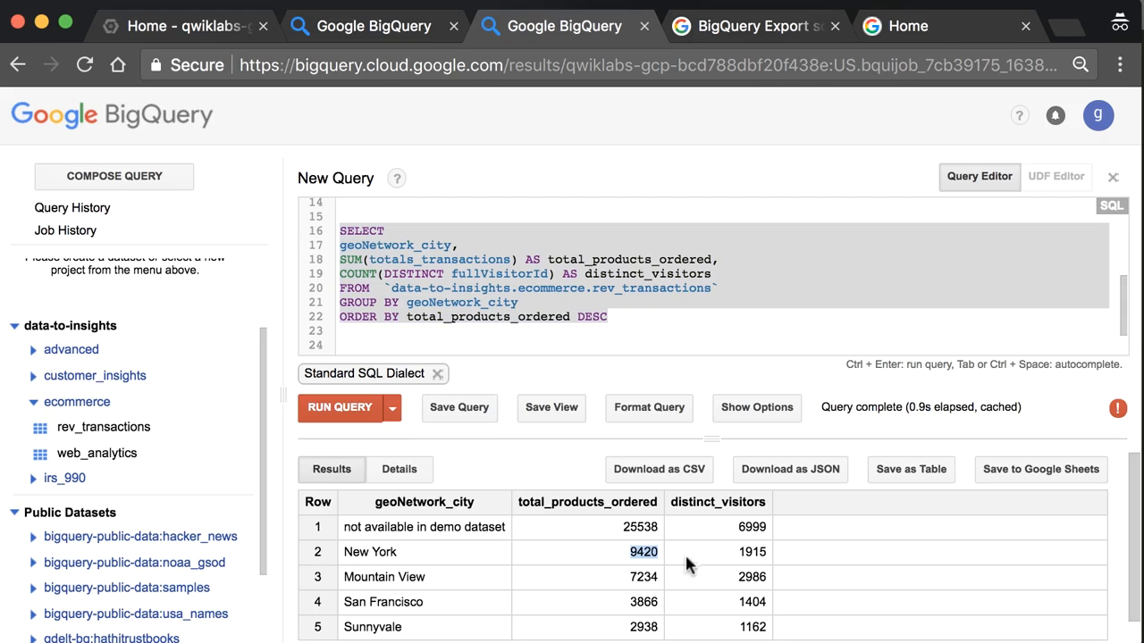
{"action": "double_click", "coordinate": [747, 551]}
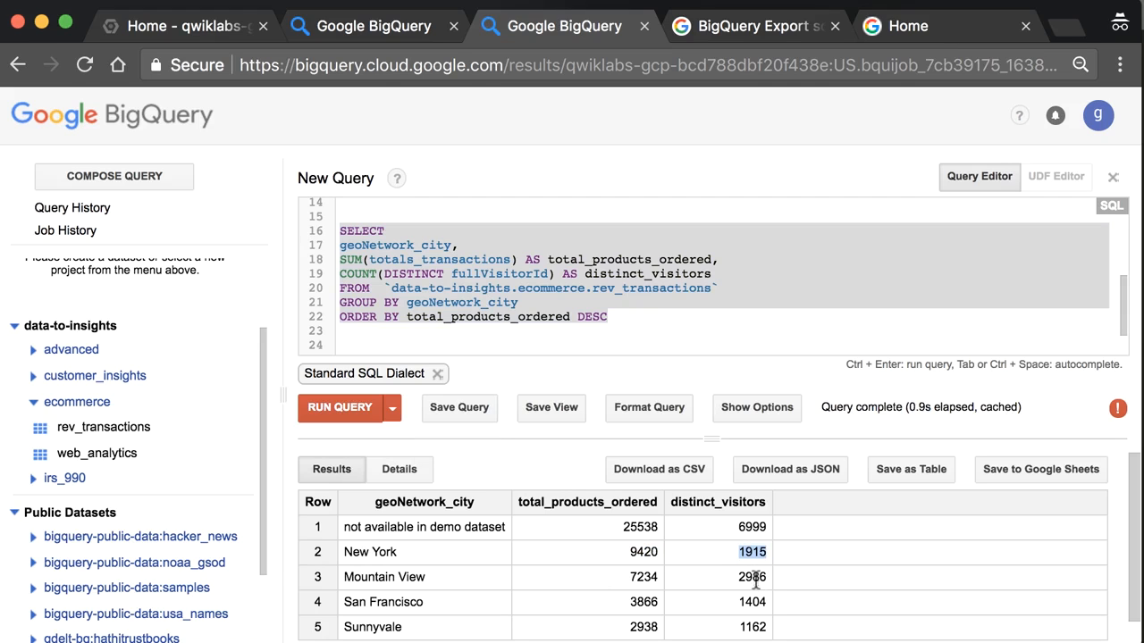
{"action": "double_click", "coordinate": [752, 576]}
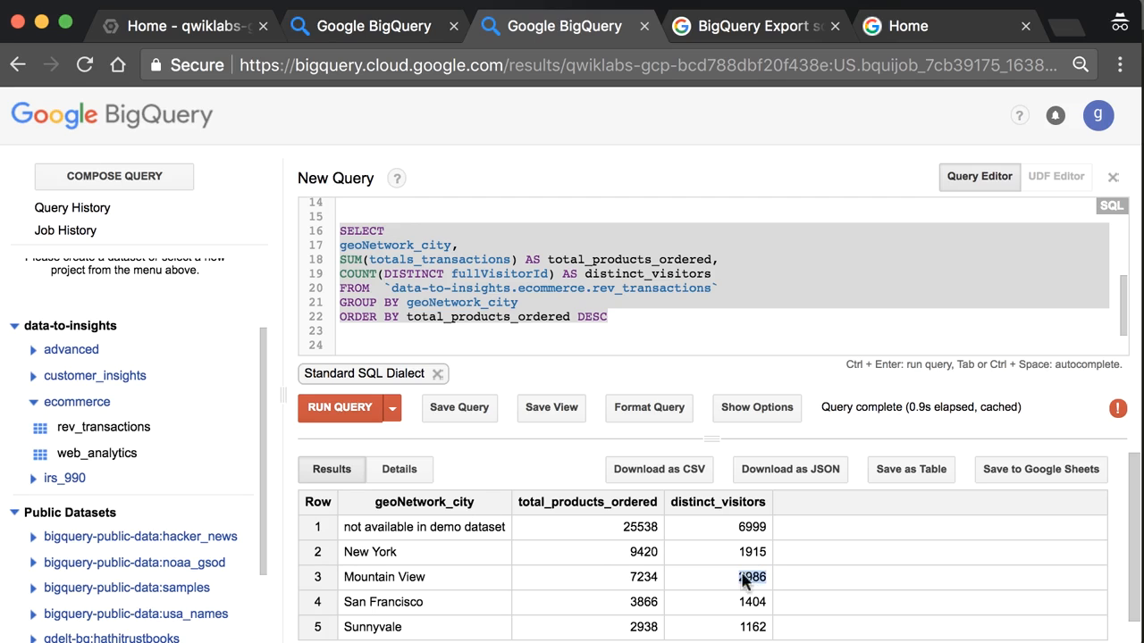
{"action": "left_click", "coordinate": [643, 573]}
- Add a comma after the distinct_visitors alias and insert an empty line before FROM
{"action": "left_click", "coordinate": [668, 325]}
{"action": "left_click", "coordinate": [733, 273]}
{"action": "type", "text": ","}
{"action": "key", "text": "Return"}
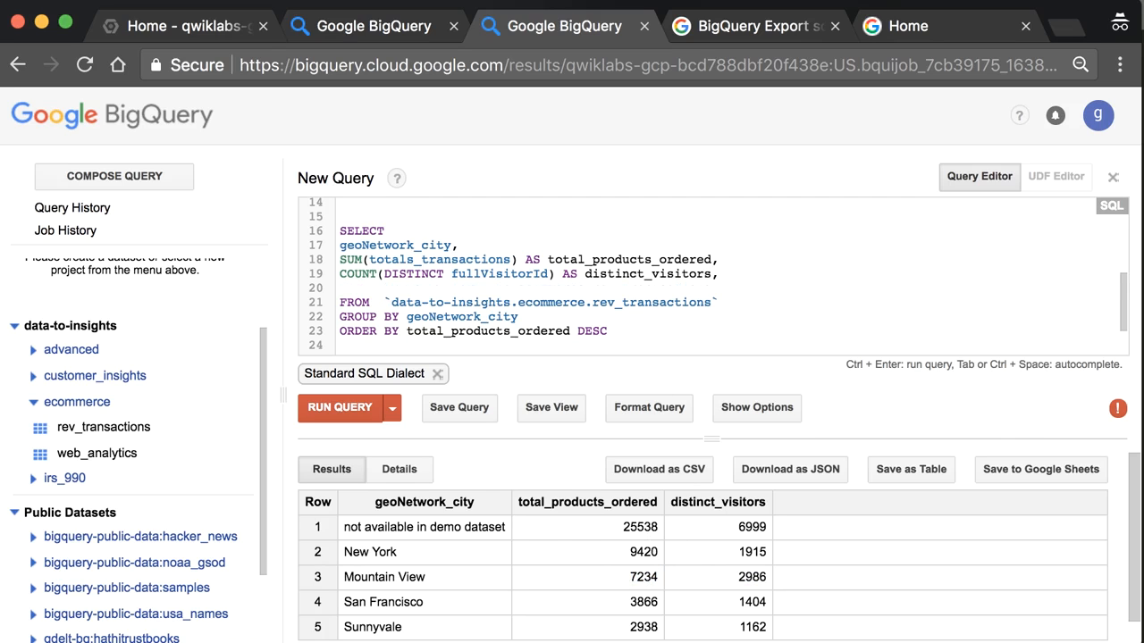
{"action": "left_click", "coordinate": [519, 259]}
{"action": "left_click", "coordinate": [373, 288]}
{"action": "type", "text": "geoNetwork_city, SUM(totals_transactions)"}
{"action": "key", "text": "super+z"}
- Fill the empty line before FROM with SUM(totals_transactions) / COUNT(DISTINCT fullVisitorId), reusing the expressions from the lines above
{"action": "left_click_drag", "start_coordinate": [516, 259], "coordinate": [339, 259]}
{"action": "key", "text": "super+c"}
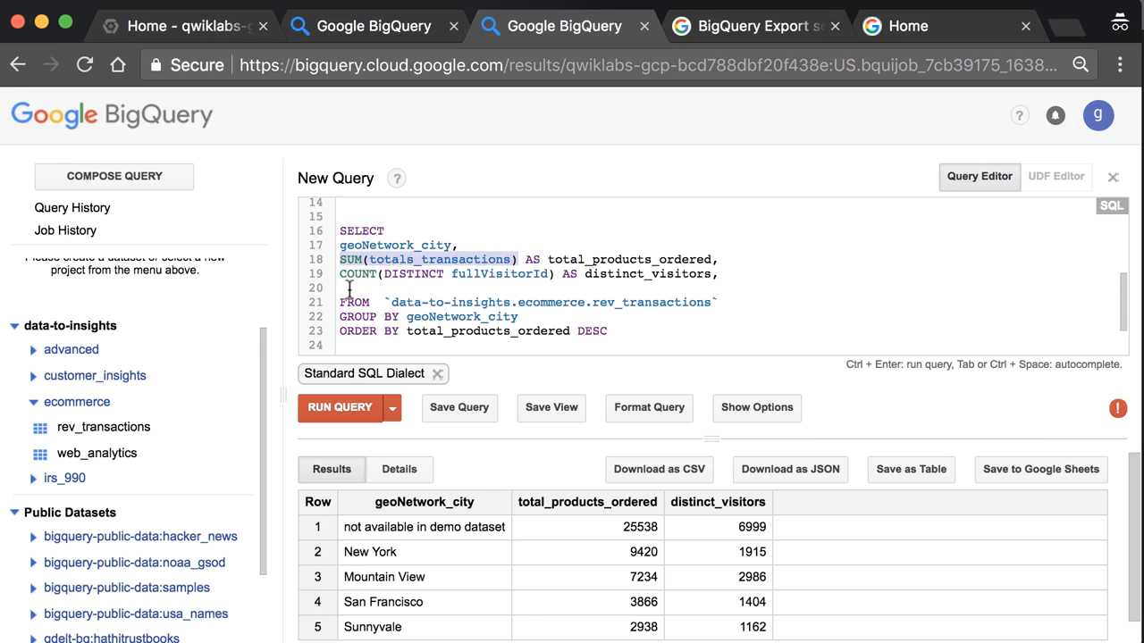
{"action": "left_click", "coordinate": [349, 288]}
{"action": "key", "text": "super+v"}
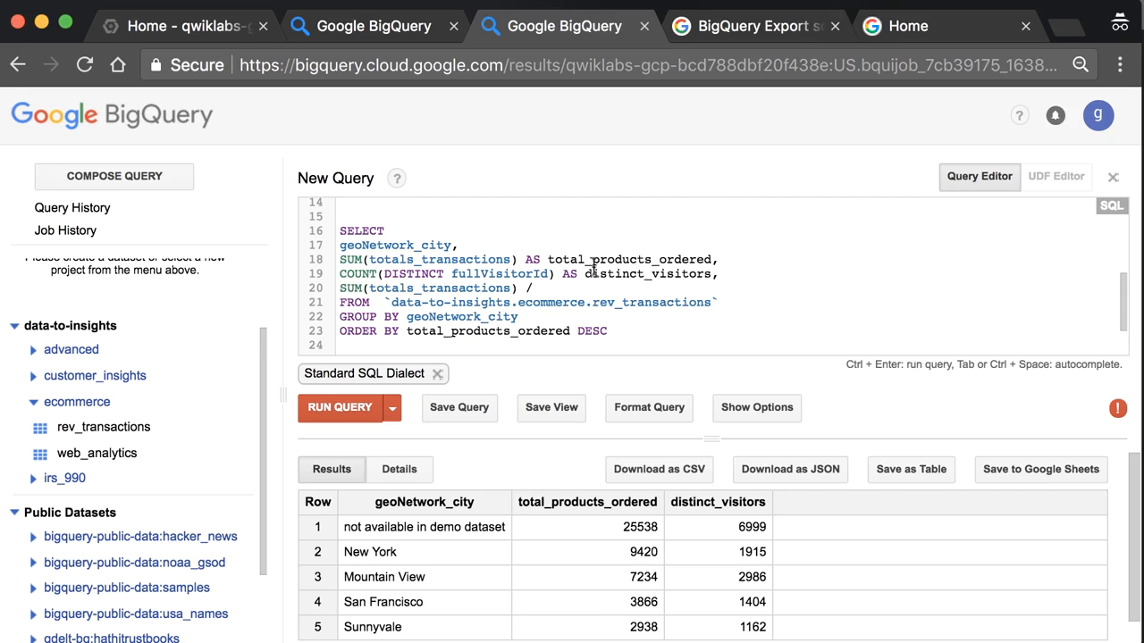
{"action": "left_click_drag", "start_coordinate": [554, 274], "coordinate": [327, 270]}
{"action": "key", "text": "super+c"}
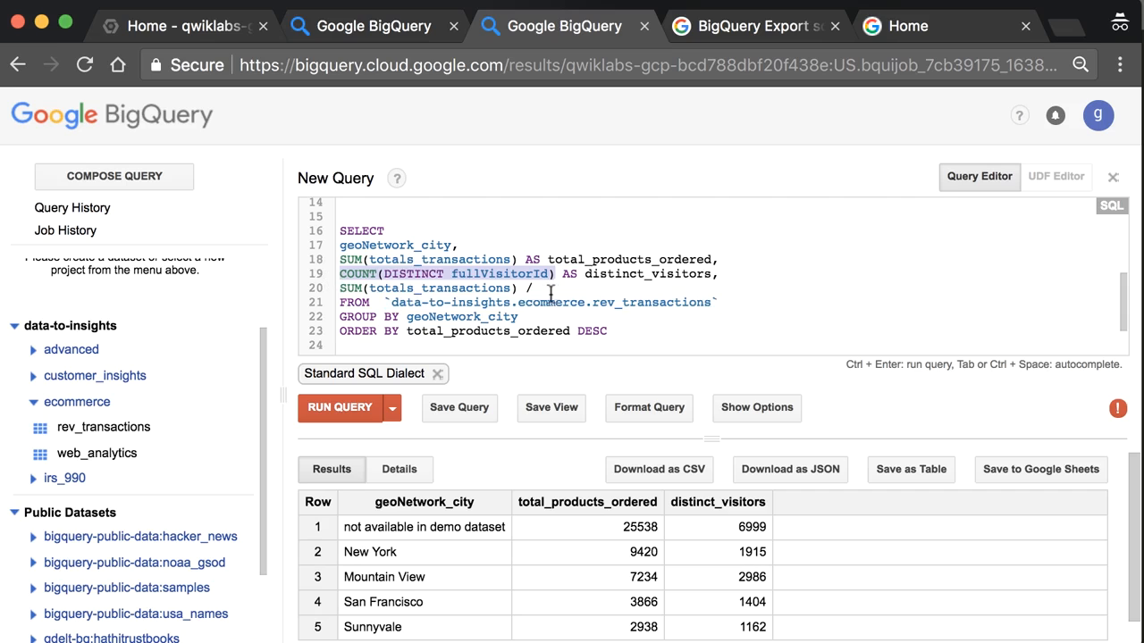
{"action": "left_click", "coordinate": [549, 288]}
{"action": "key", "text": "super+v"}
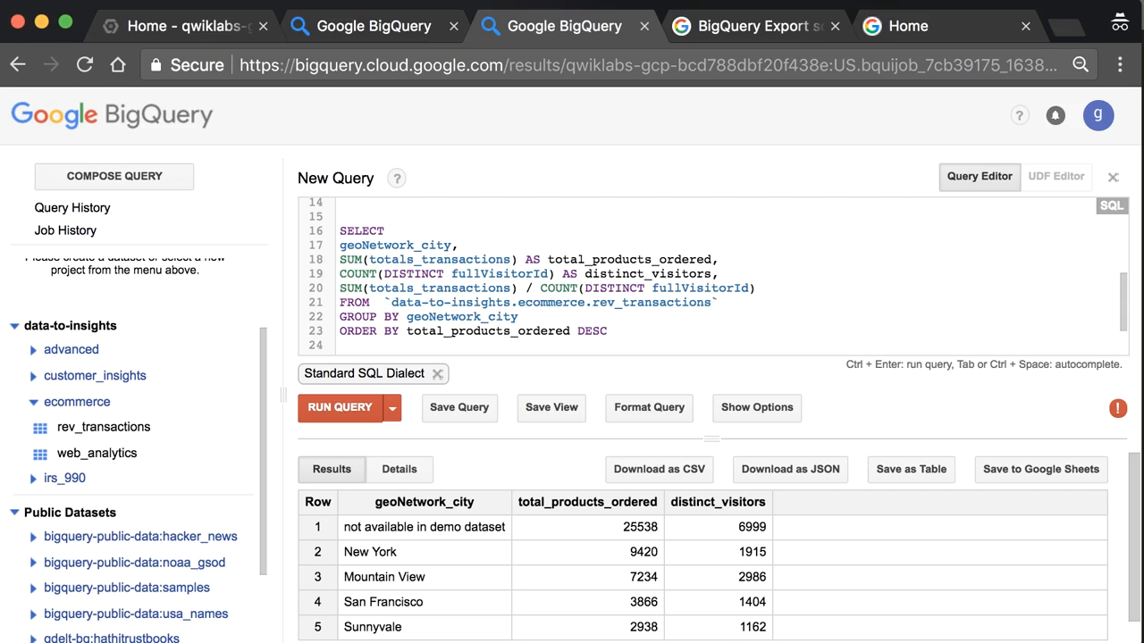
- Give the transactions-per-visitor expression the alias avg_products_ordered
{"action": "type", "text": "AS products_ordered"}
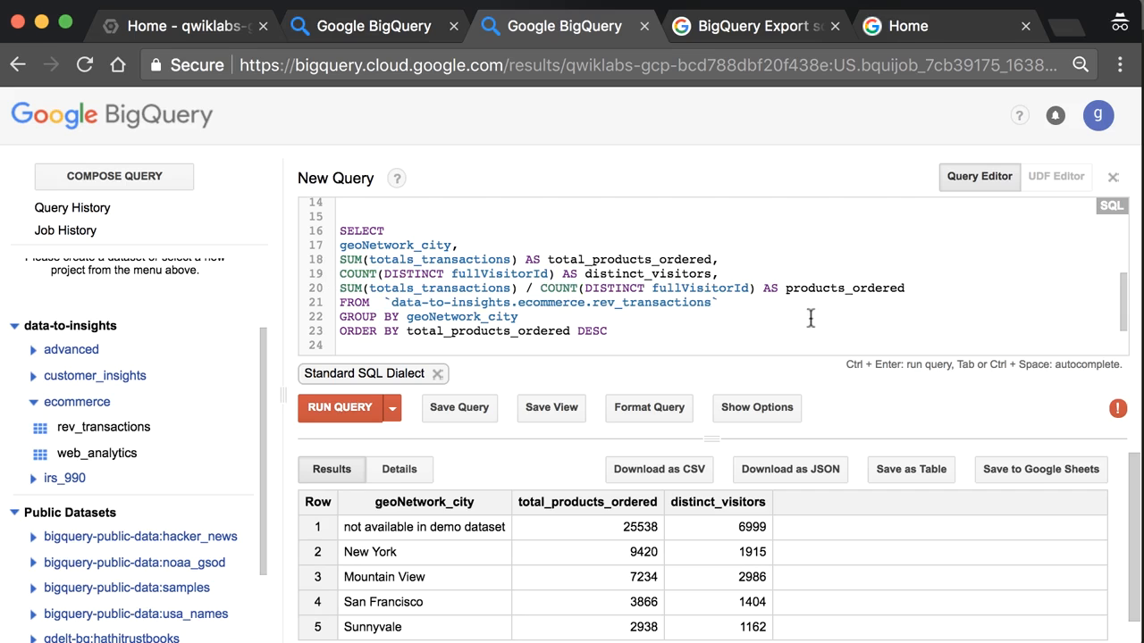
{"action": "left_click", "coordinate": [783, 291]}
{"action": "type", "text": "avg_"}
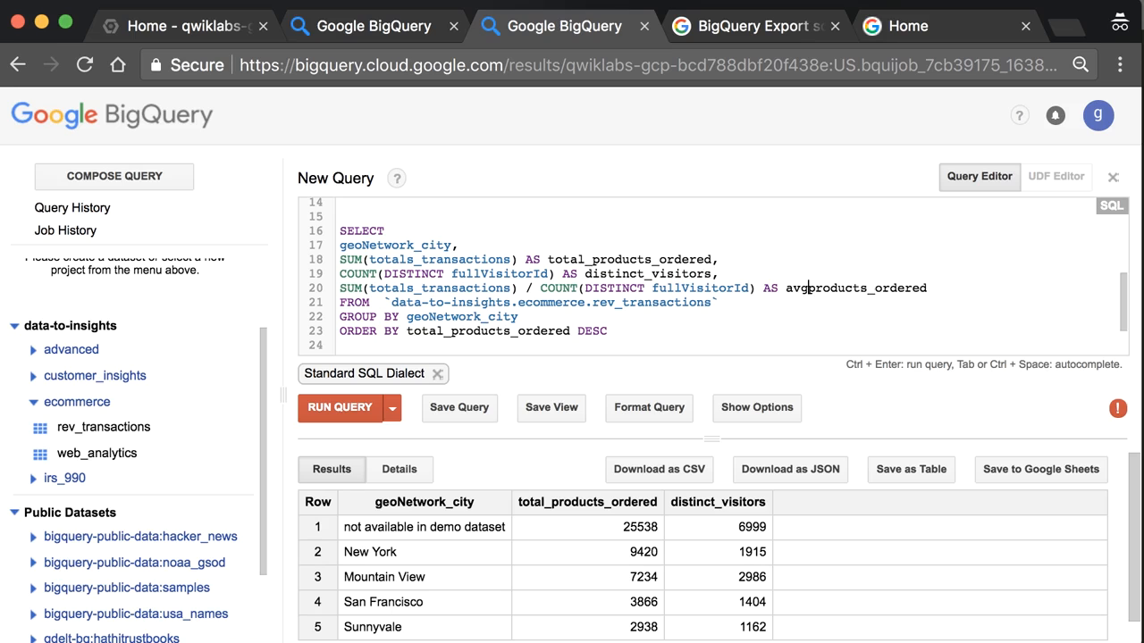
{"action": "scroll", "coordinate": [773, 287], "scroll_direction": "down", "scroll_amount": 1}
{"action": "scroll", "coordinate": [646, 291], "scroll_direction": "up", "scroll_amount": 1}
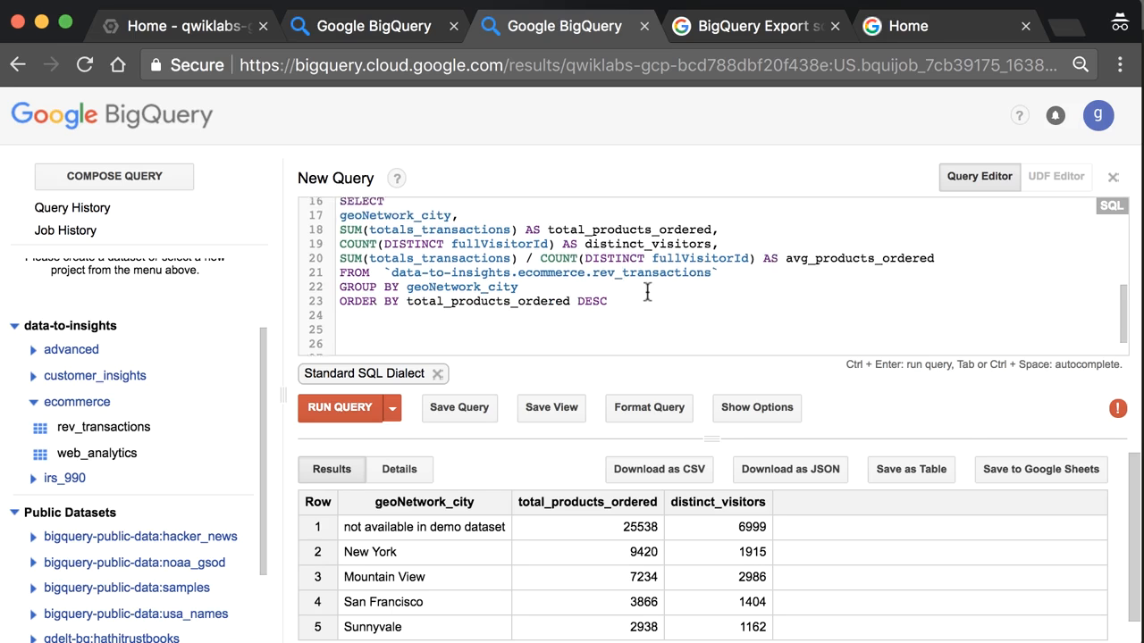
- Run only the city query that includes the avg_products_ordered column
{"action": "left_click_drag", "start_coordinate": [614, 331], "coordinate": [338, 231]}
{"action": "left_click", "coordinate": [392, 410]}
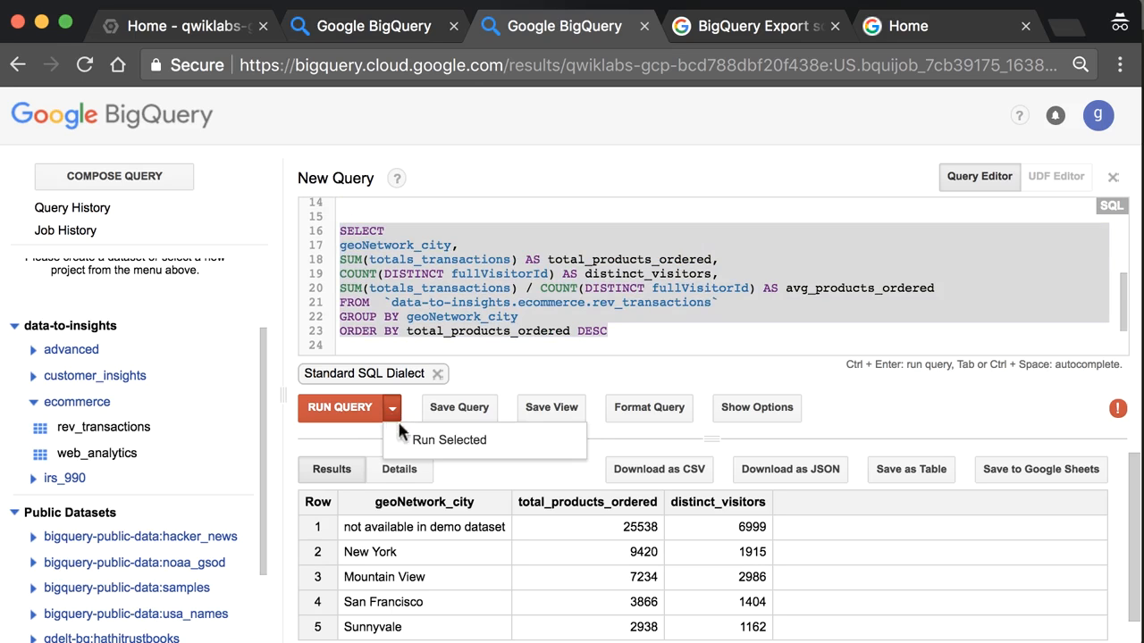
{"action": "left_click", "coordinate": [413, 441]}
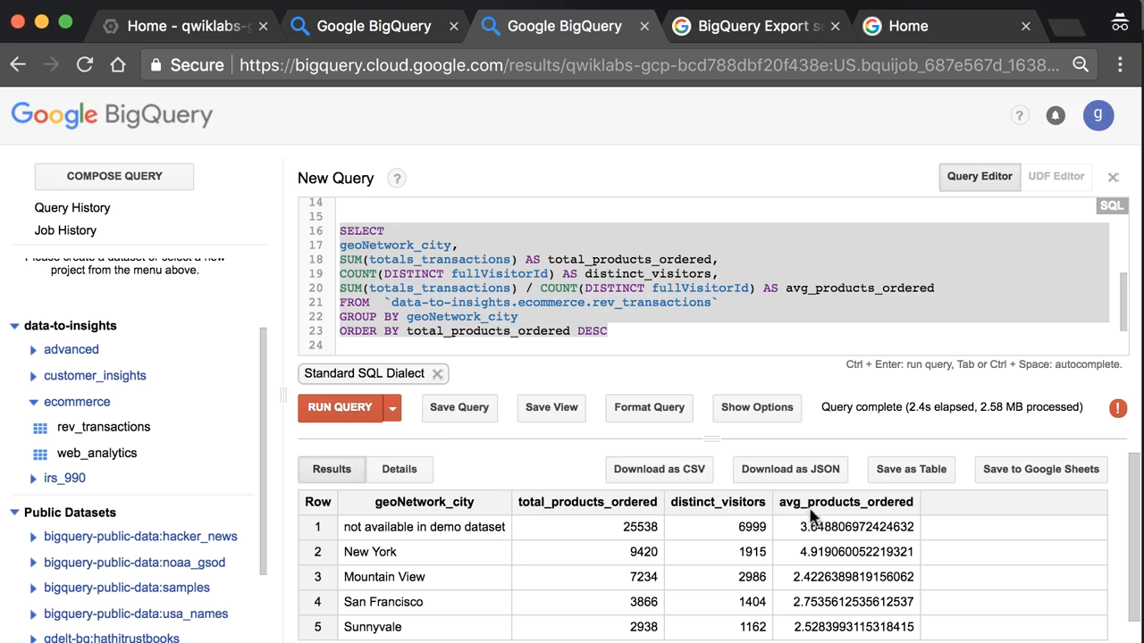
- Replace total_products_ordered with avg_products_ordered in the ORDER BY clause, keeping the DESC order
{"action": "left_click", "coordinate": [631, 336]}
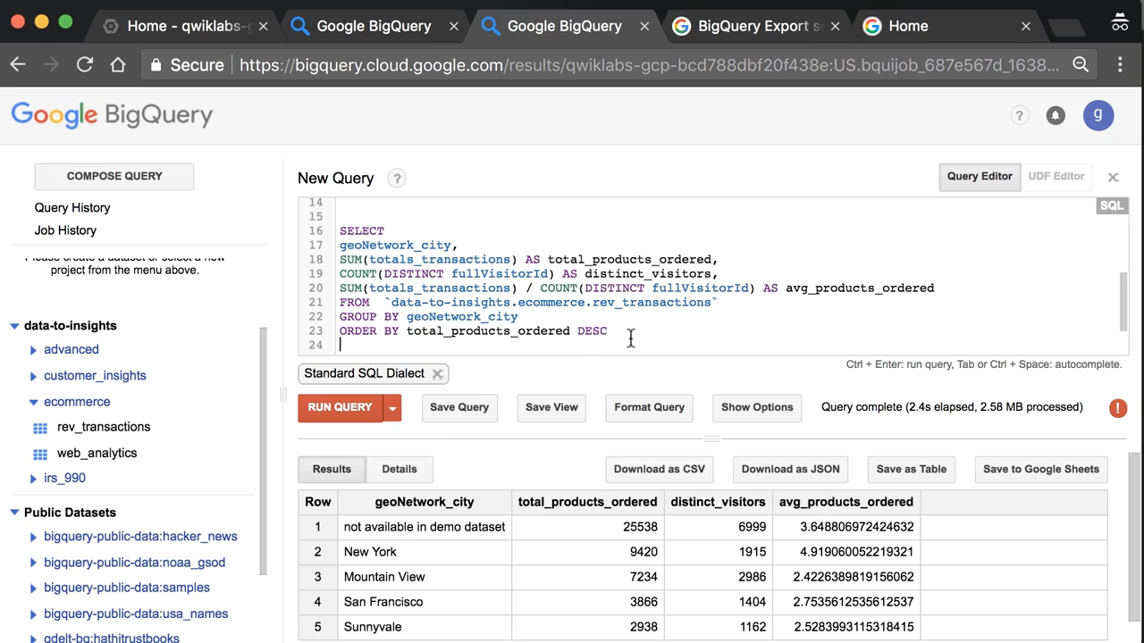
{"action": "double_click", "coordinate": [506, 329]}
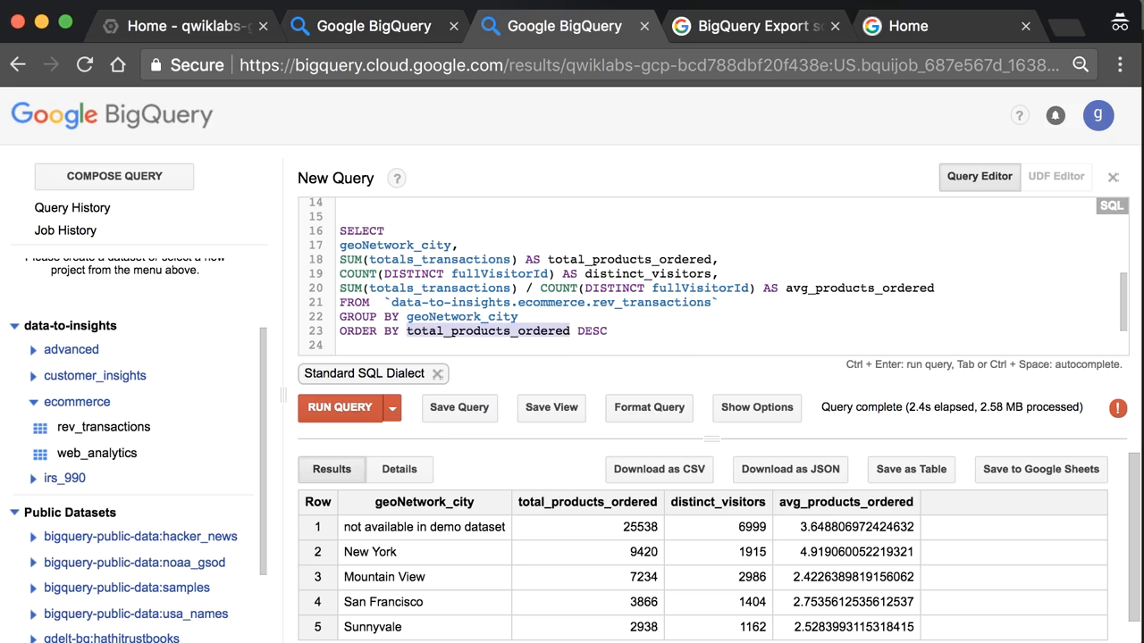
{"action": "key", "text": "BackSpace"}
{"action": "double_click", "coordinate": [839, 287]}
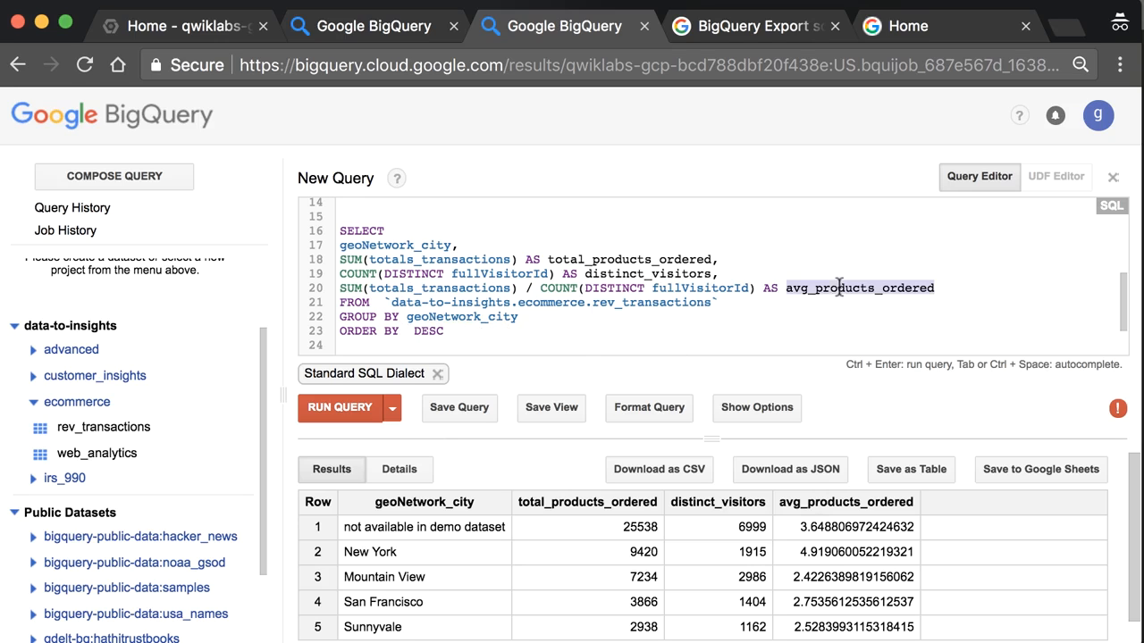
{"action": "left_click", "coordinate": [408, 330]}
{"action": "key", "text": "ctrl+v"}
- Run only the city query sorted by avg_products_ordered in descending order
{"action": "left_click_drag", "start_coordinate": [630, 331], "coordinate": [294, 233]}
{"action": "left_click", "coordinate": [392, 407]}
{"action": "left_click", "coordinate": [419, 440]}
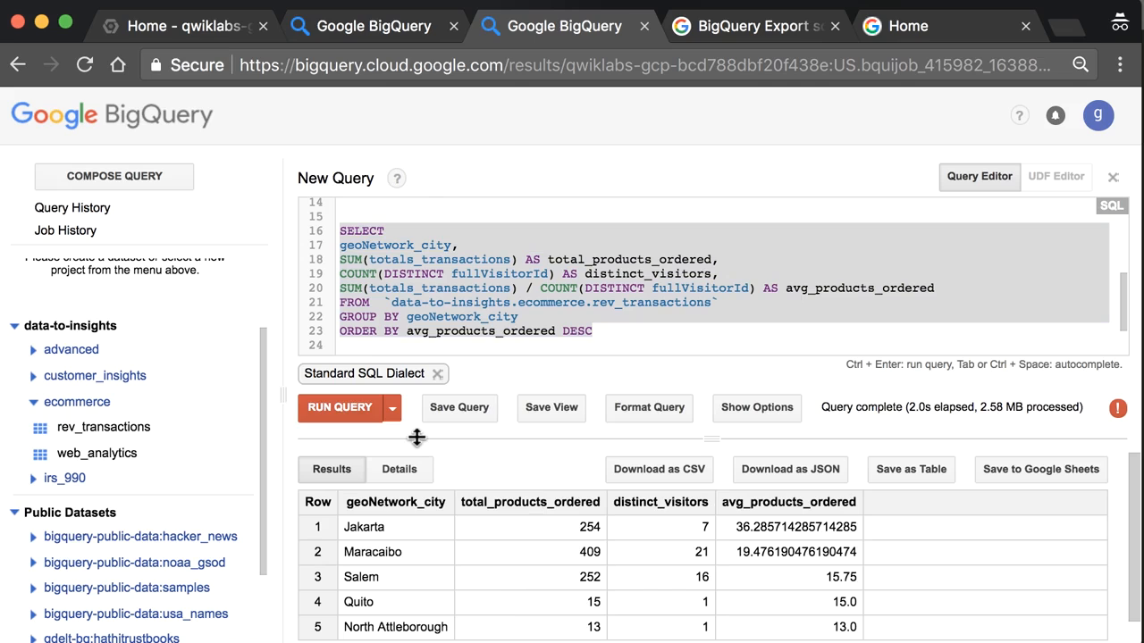
- Examine Jakarta's total products ordered and average per visitor in the results
{"action": "double_click", "coordinate": [365, 525]}
{"action": "left_click", "coordinate": [366, 525]}
{"action": "double_click", "coordinate": [584, 522]}
{"action": "left_click", "coordinate": [820, 542]}
{"action": "scroll", "coordinate": [831, 576], "scroll_direction": "down", "scroll_amount": 1}
{"action": "scroll", "coordinate": [831, 576], "scroll_direction": "up", "scroll_amount": 1}
{"action": "left_click", "coordinate": [629, 323]}
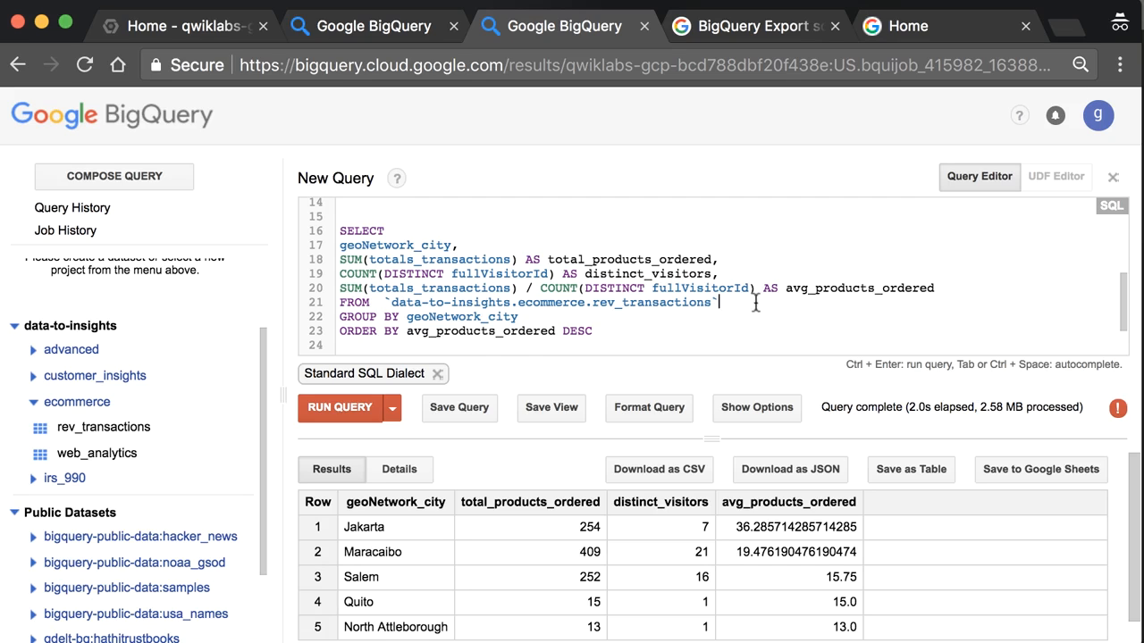
{"action": "key", "text": "Return"}
{"action": "type", "text": "WHERE"}
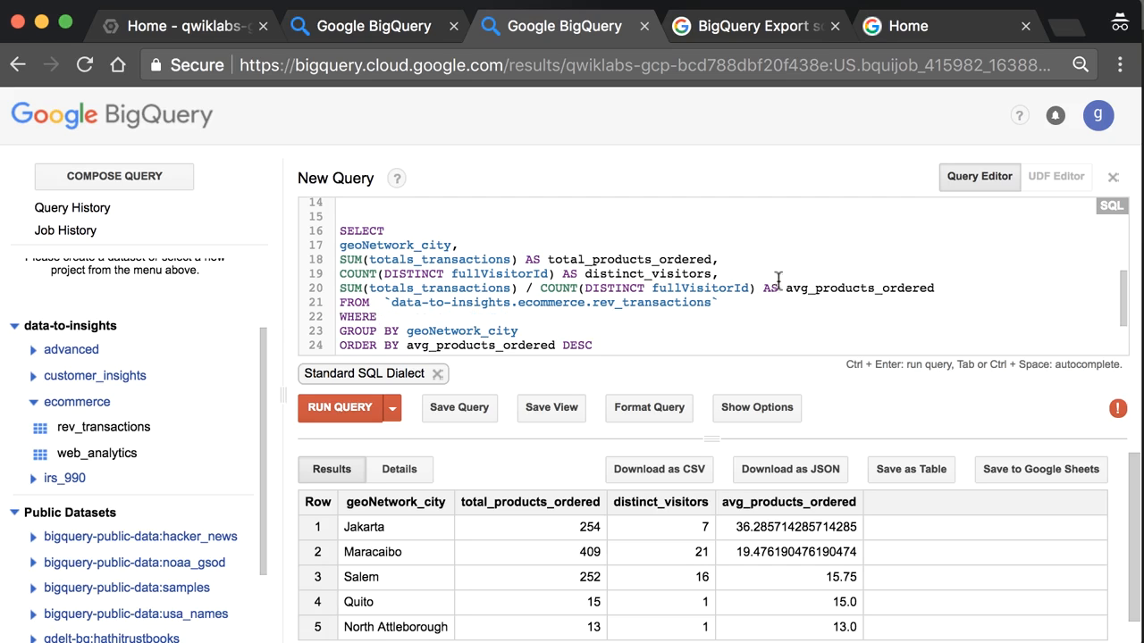
{"action": "scroll", "coordinate": [777, 281], "scroll_direction": "down", "scroll_amount": 1}
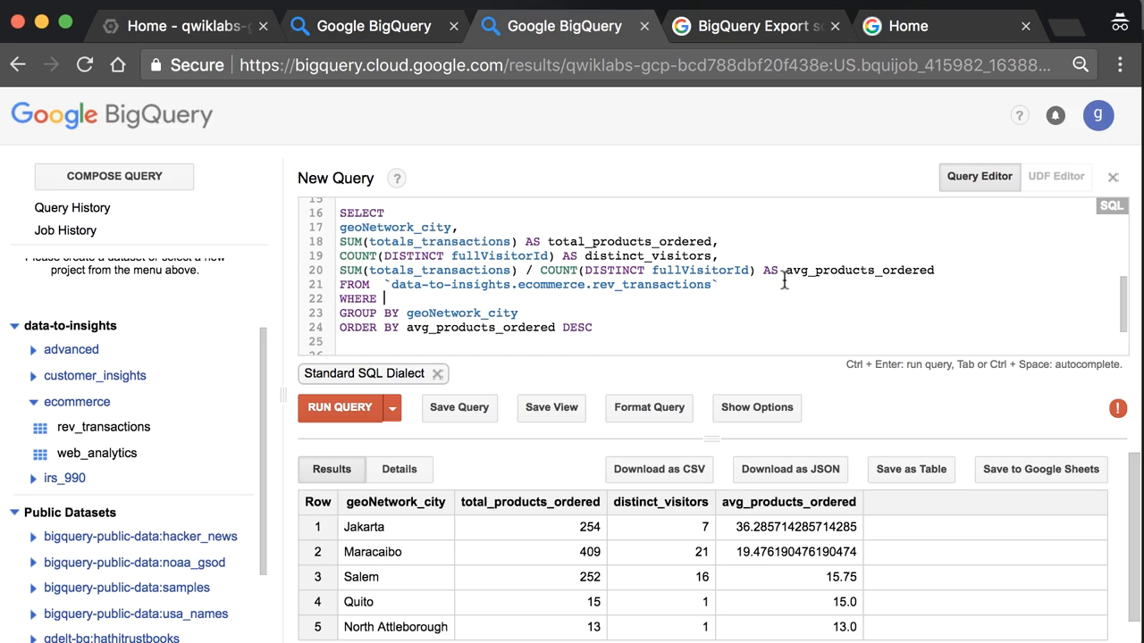
{"action": "key", "text": "BackSpace"}
{"action": "key", "text": "BackSpace"}
{"action": "key", "text": "BackSpace"}
{"action": "key", "text": "BackSpace"}
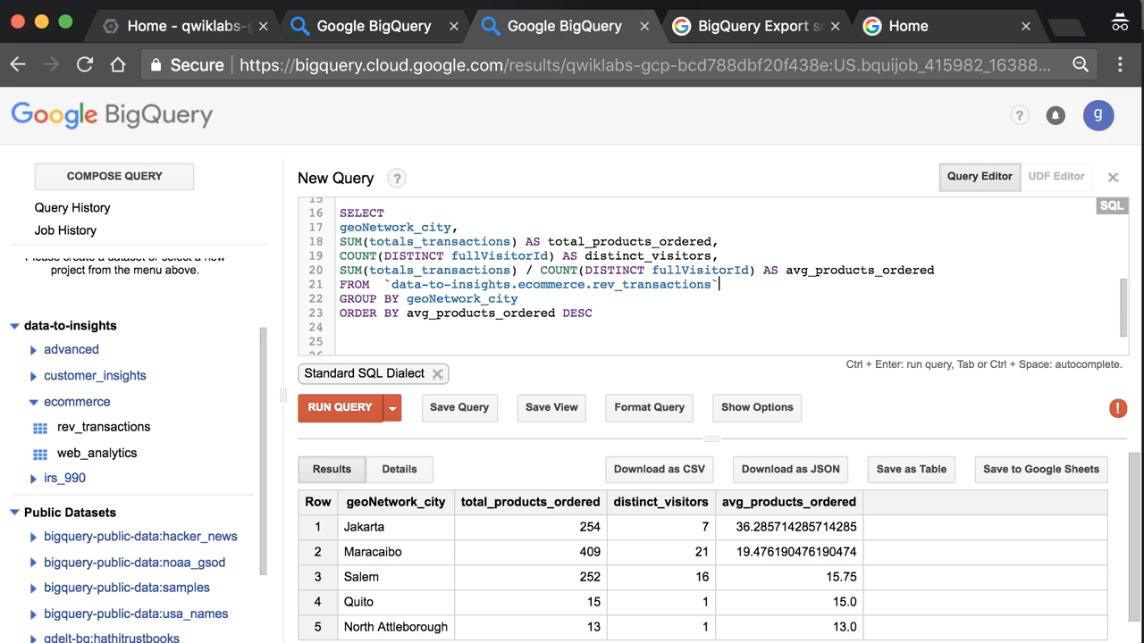
{"action": "key", "text": "Return"}
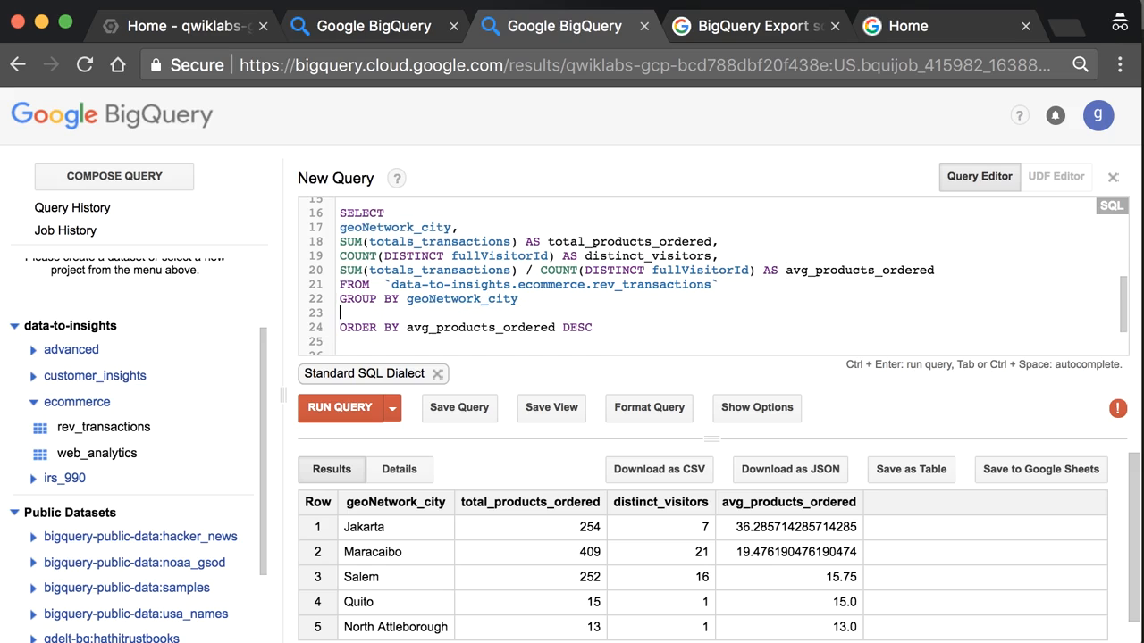
- Try filtering with WHERE avg_products_ordered > 20 between FROM and GROUP BY, and remove the empty line before ORDER BY
{"action": "double_click", "coordinate": [852, 267]}
{"action": "key", "text": "super+c"}
{"action": "left_click", "coordinate": [945, 275]}
{"action": "left_click", "coordinate": [741, 284]}
{"action": "key", "text": "Return"}
{"action": "key", "text": "super+v"}
{"action": "left_click", "coordinate": [340, 298]}
{"action": "type", "text": "WHERE"}
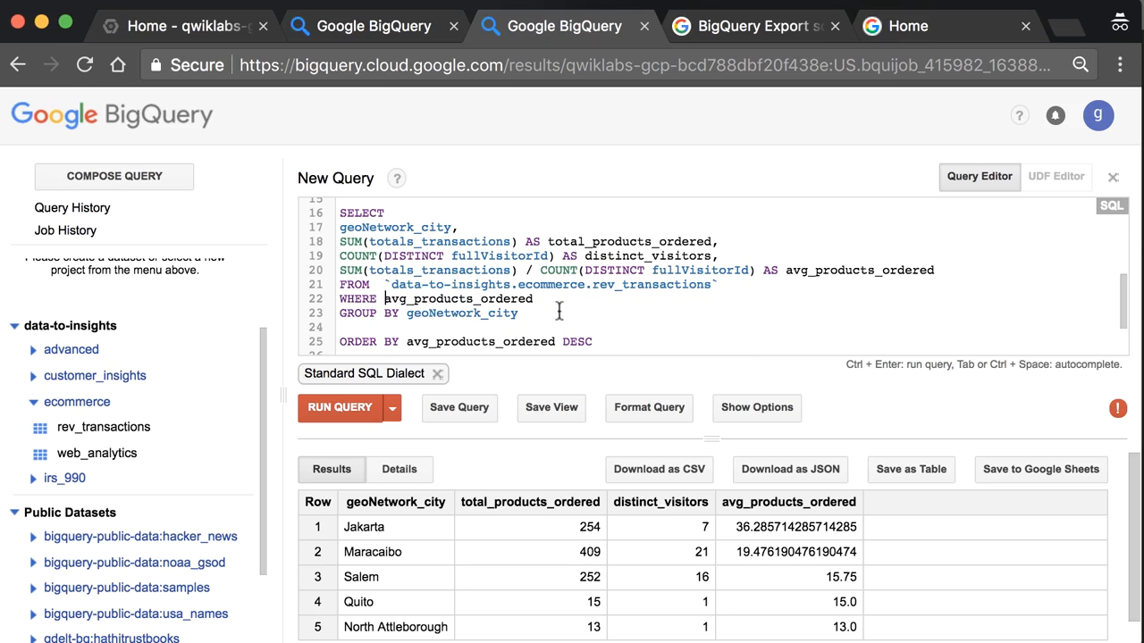
{"action": "left_click", "coordinate": [594, 298]}
{"action": "left_click", "coordinate": [360, 327]}
{"action": "key", "text": "BackSpace"}
- Try to run only the city query containing the WHERE avg_products_ordered > 20 filter
{"action": "left_click_drag", "start_coordinate": [608, 329], "coordinate": [355, 314]}
{"action": "scroll", "coordinate": [354, 314], "scroll_direction": "down", "scroll_amount": 5}
{"action": "right_click", "coordinate": [356, 314]}
{"action": "left_click", "coordinate": [400, 284]}
{"action": "left_click", "coordinate": [504, 309]}
{"action": "left_click_drag", "start_coordinate": [597, 339], "coordinate": [336, 218]}
{"action": "left_click", "coordinate": [393, 408]}
{"action": "left_click", "coordinate": [408, 430]}
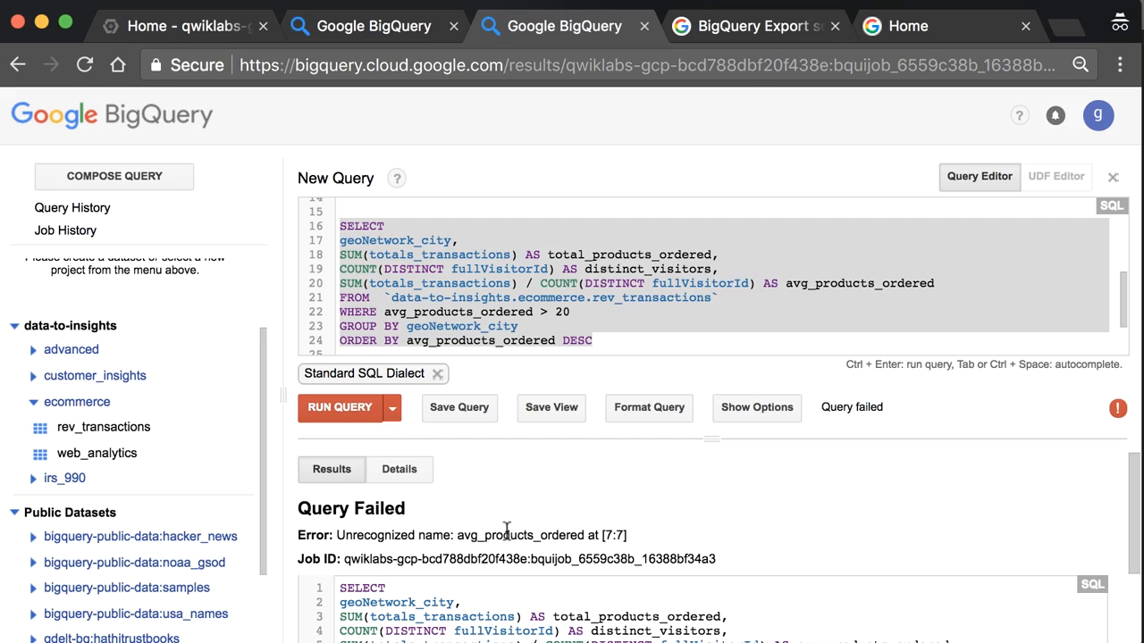
- Compare the name reported in the query error with the alias in the SELECT list and its use in WHERE
{"action": "double_click", "coordinate": [491, 537]}
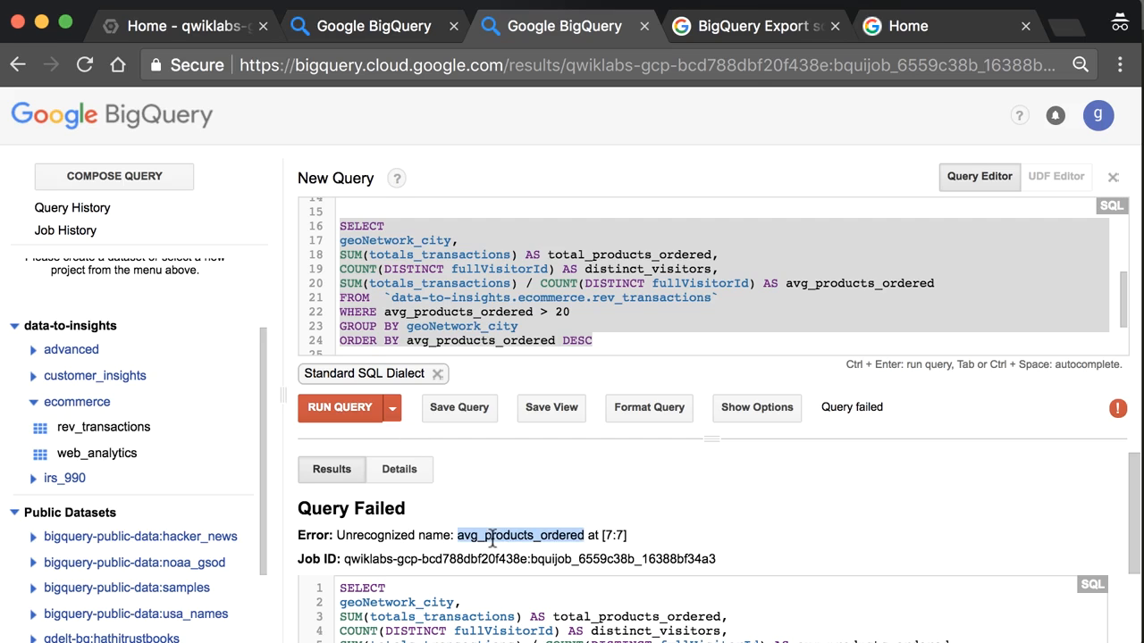
{"action": "left_click", "coordinate": [744, 339]}
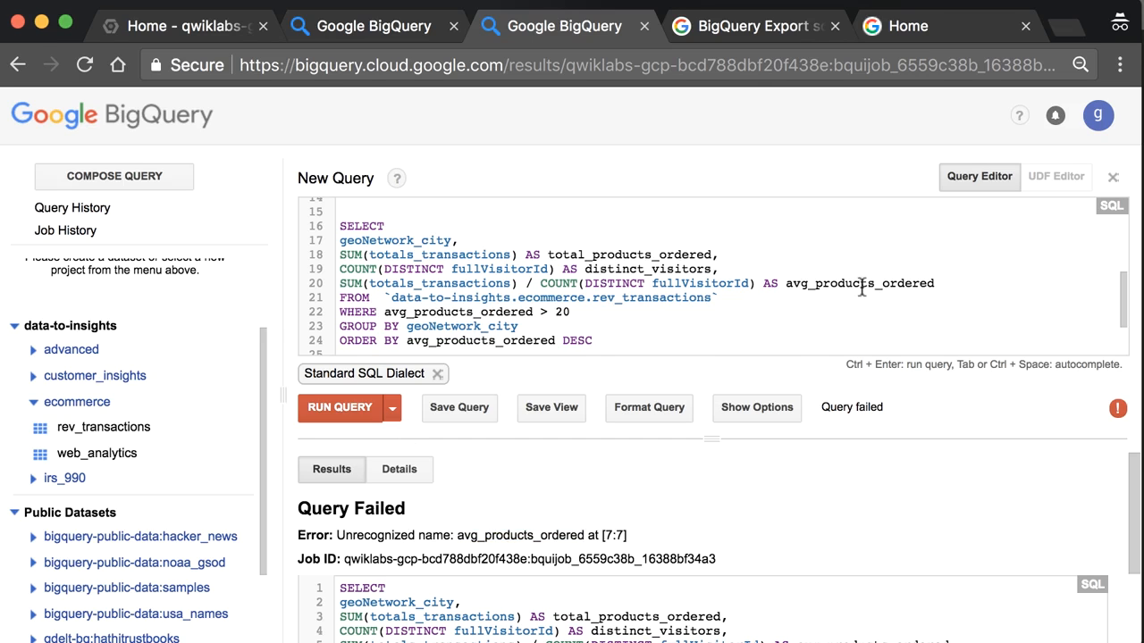
{"action": "double_click", "coordinate": [862, 284]}
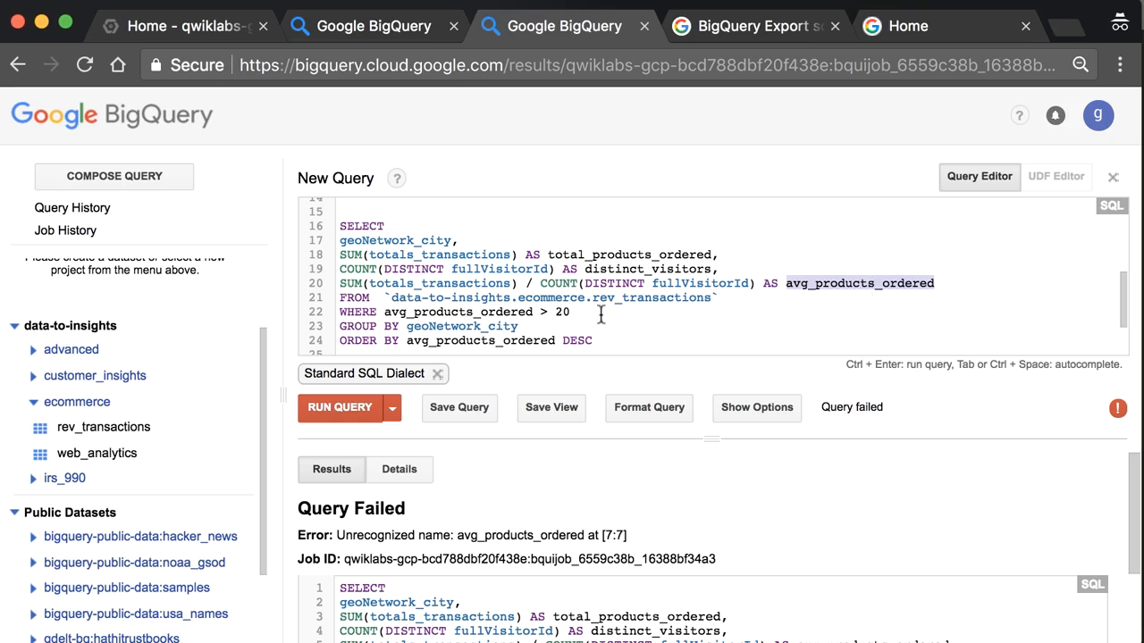
{"action": "double_click", "coordinate": [483, 311]}
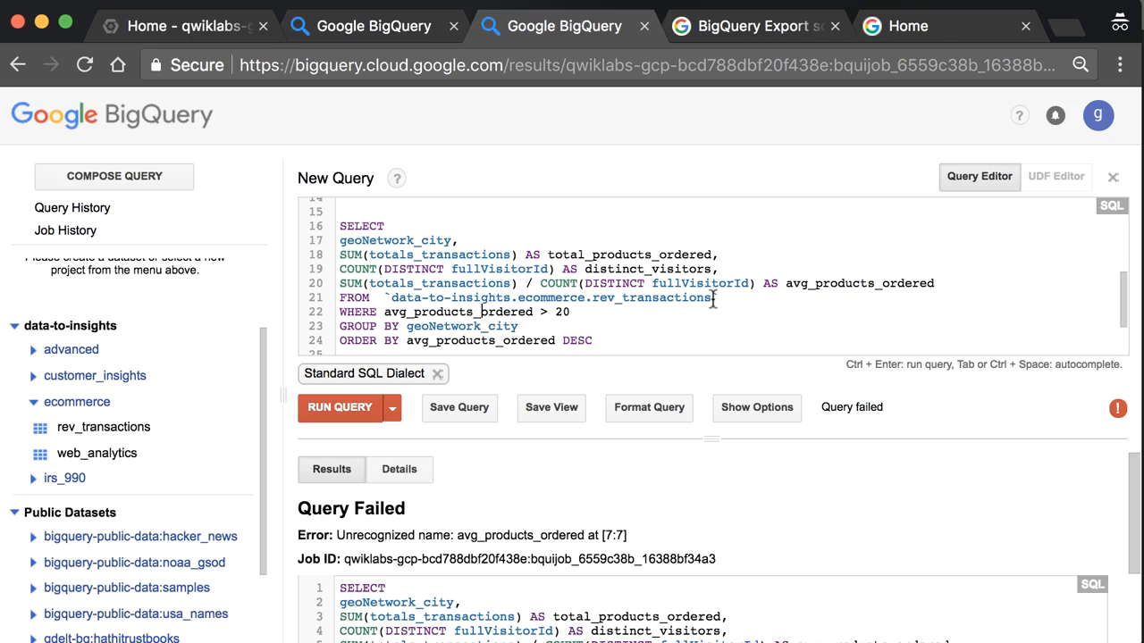
{"action": "scroll", "coordinate": [712, 300], "scroll_direction": "down", "scroll_amount": 1}
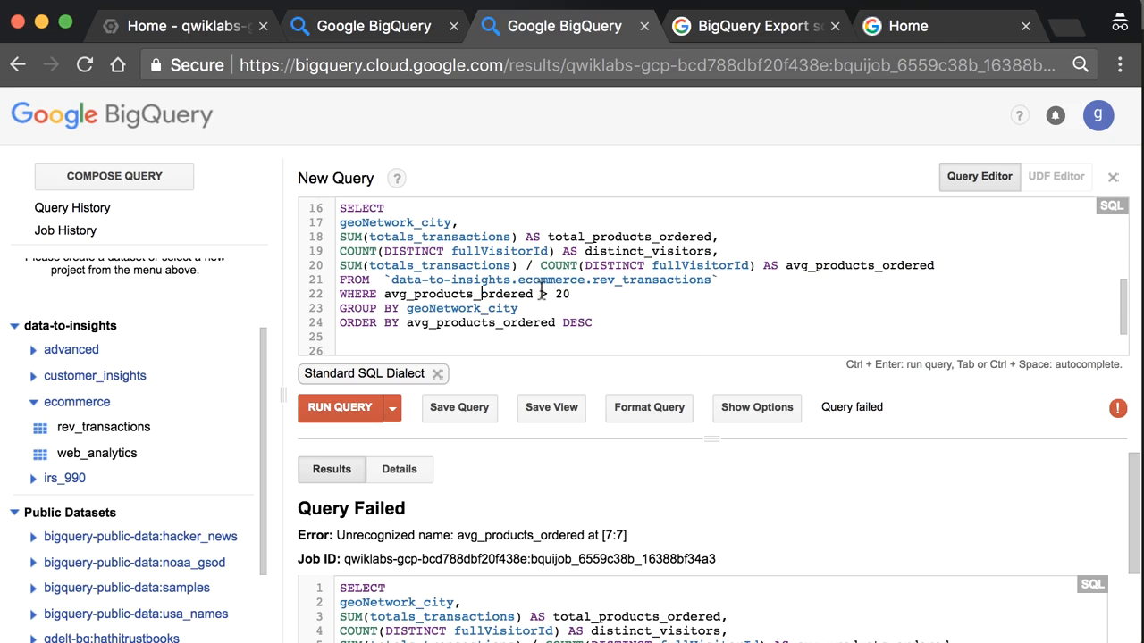
- Replace the WHERE line with HAVING avg_products_ordered > 20 between GROUP BY and ORDER BY
{"action": "left_click_drag", "start_coordinate": [579, 293], "coordinate": [317, 298]}
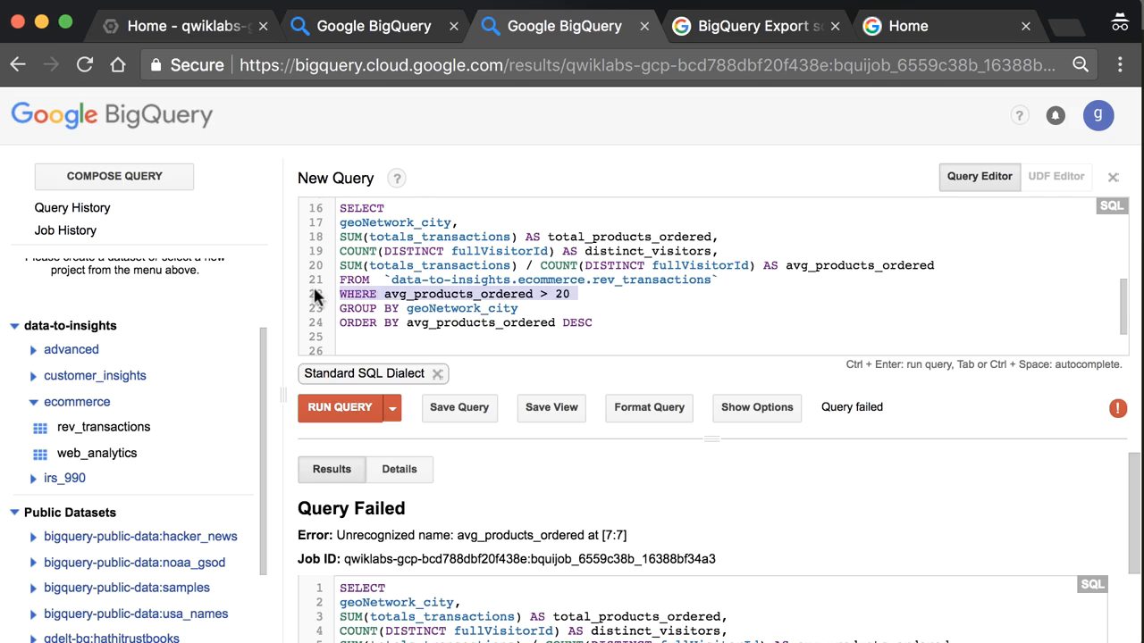
{"action": "key", "text": "BackSpace"}
{"action": "key", "text": "BackSpace"}
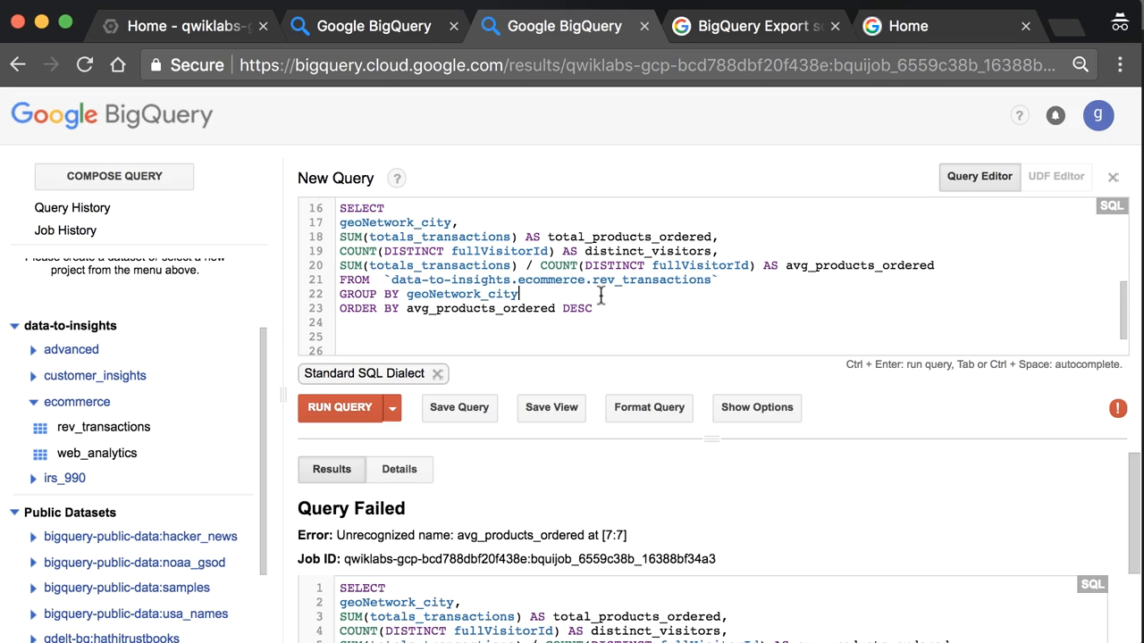
{"action": "key", "text": "Return"}
{"action": "type", "text": "HAVING"}
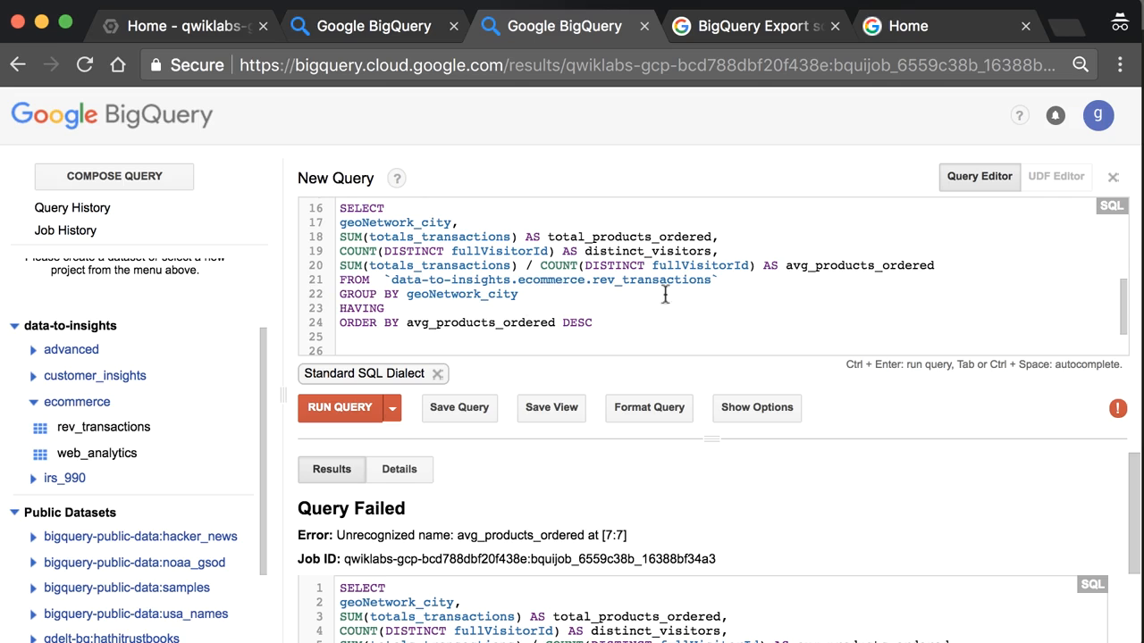
{"action": "double_click", "coordinate": [461, 294]}
{"action": "double_click", "coordinate": [827, 265]}
{"action": "key", "text": "super+c"}
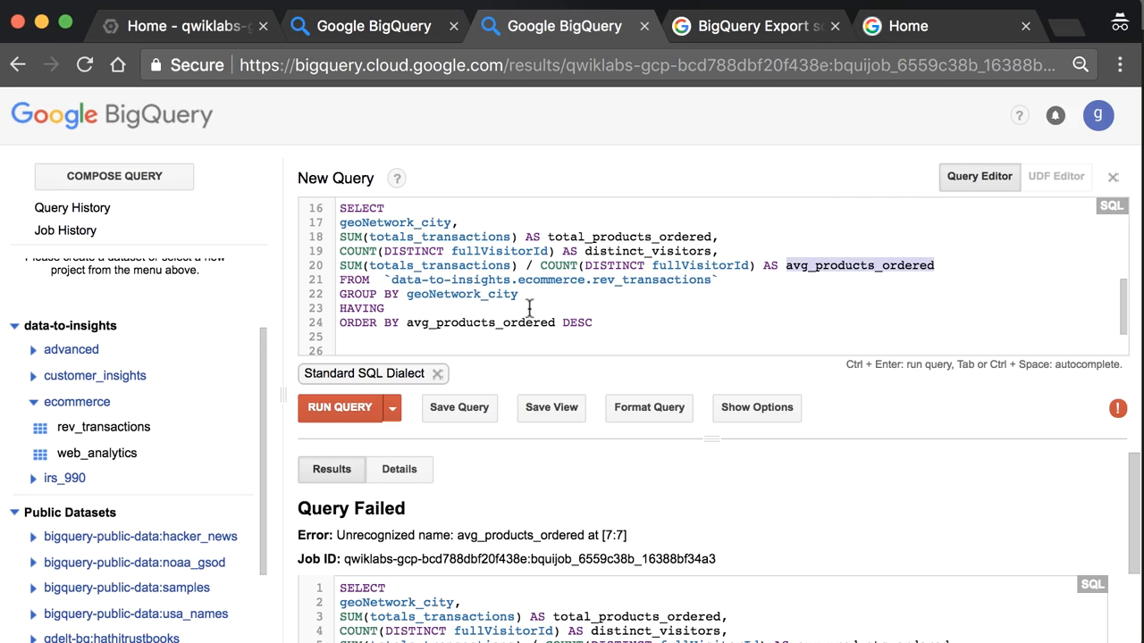
{"action": "left_click", "coordinate": [529, 309]}
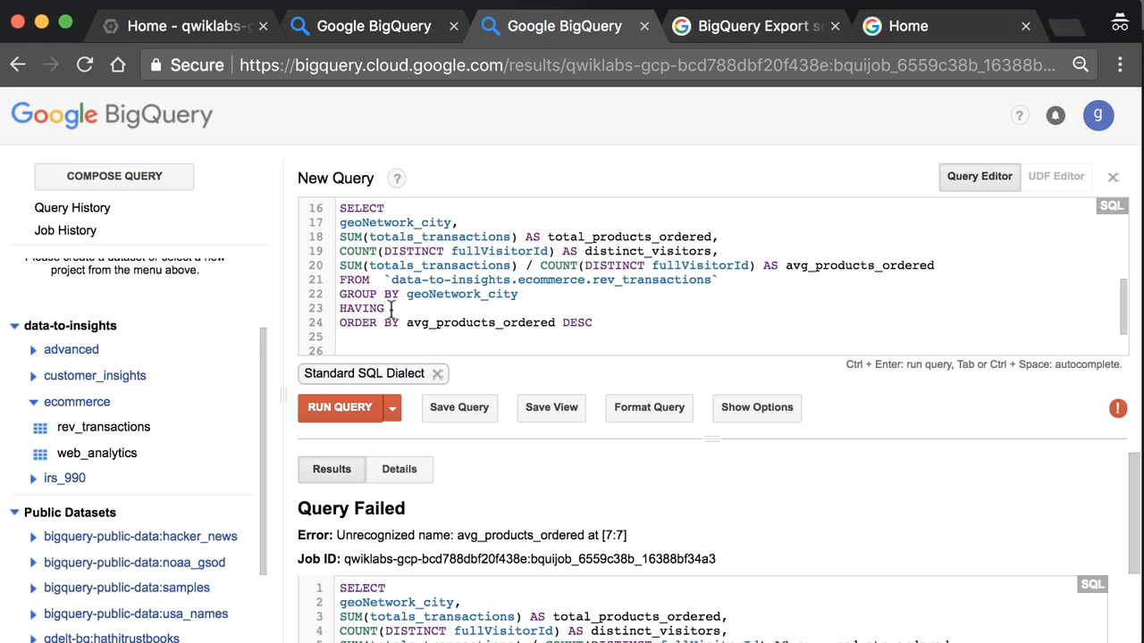
{"action": "key", "text": "super+v"}
{"action": "type", "text": "> 20"}
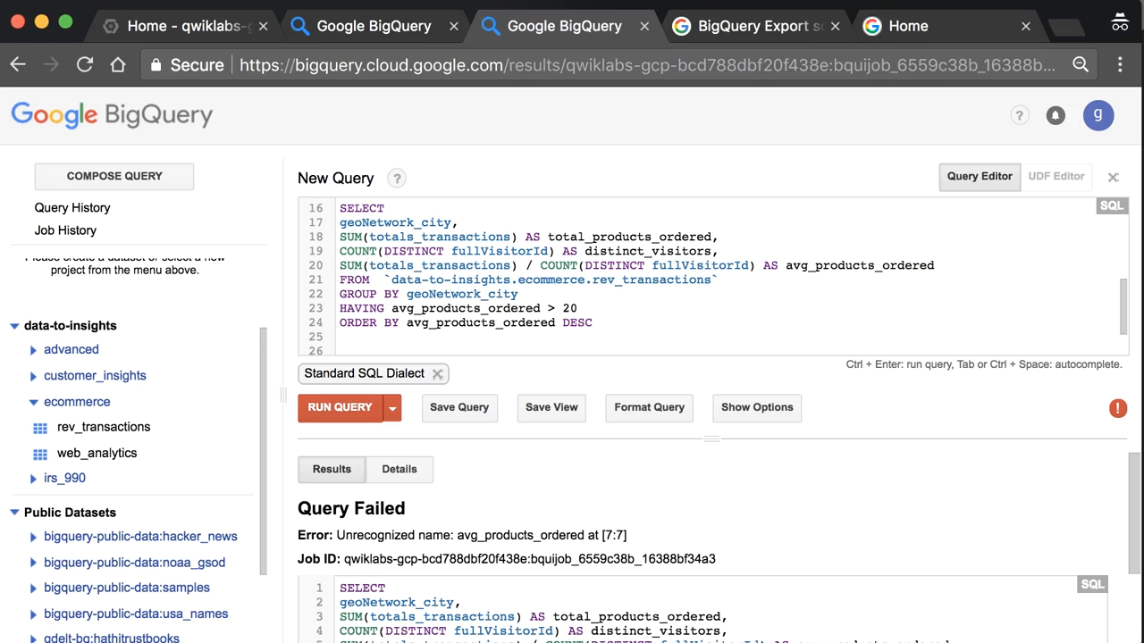
- Run only the city query with the HAVING avg_products_ordered > 20 filter
{"action": "left_click_drag", "start_coordinate": [599, 321], "coordinate": [335, 219]}
{"action": "left_click", "coordinate": [391, 408]}
{"action": "left_click", "coordinate": [447, 442]}
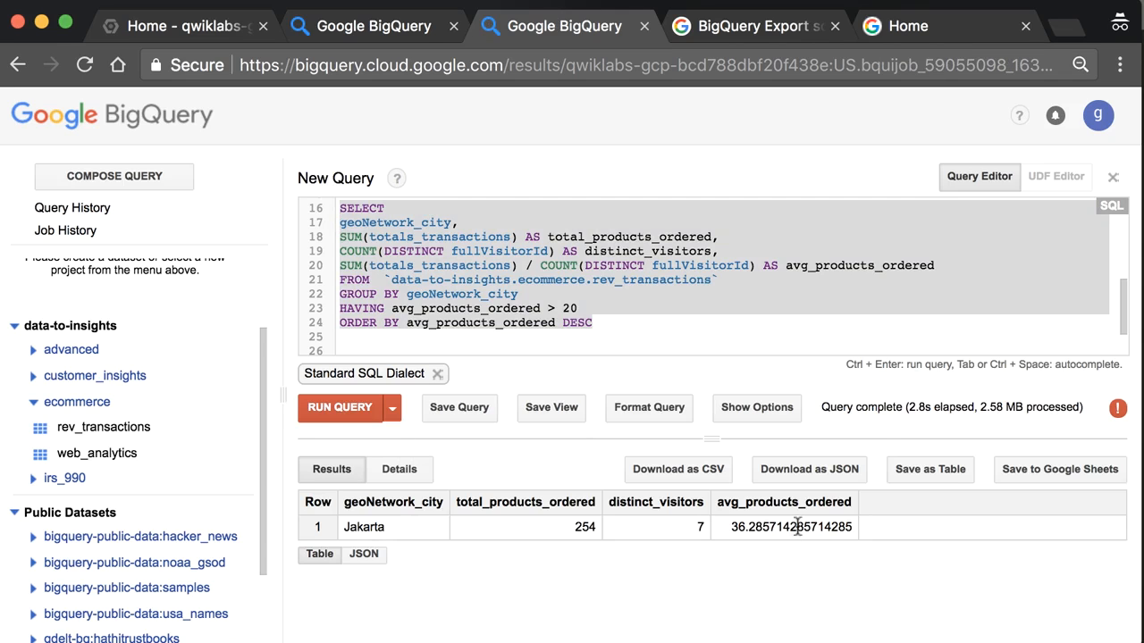
- Review the HAVING condition and insert an empty line between FROM and GROUP BY
{"action": "left_click", "coordinate": [603, 296]}
{"action": "double_click", "coordinate": [491, 308]}
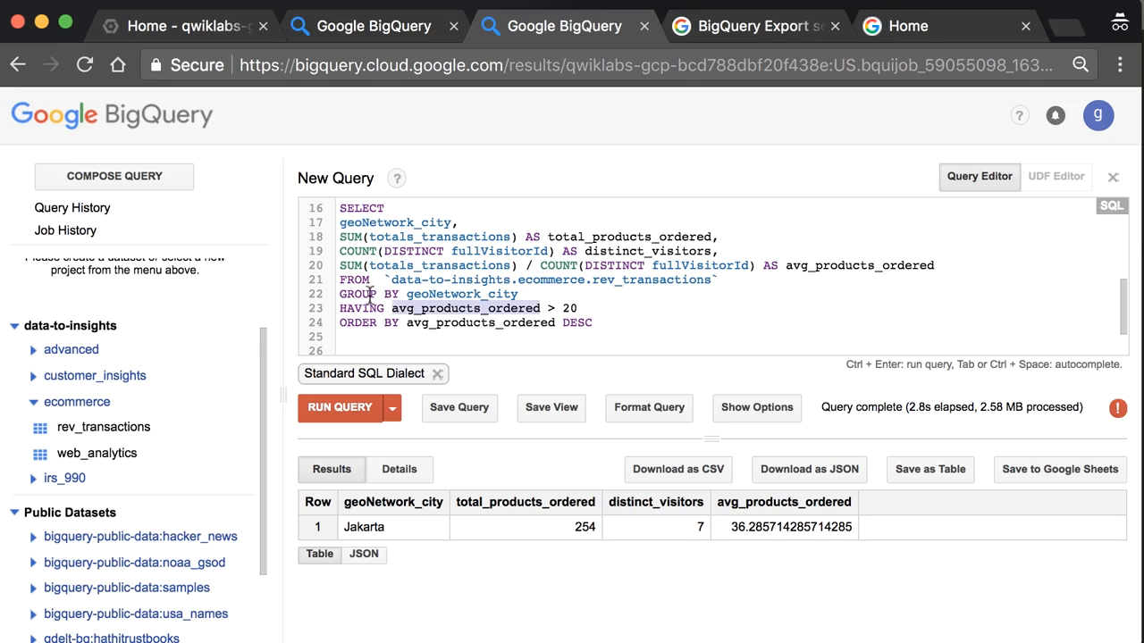
{"action": "left_click", "coordinate": [512, 309]}
{"action": "left_click", "coordinate": [746, 288]}
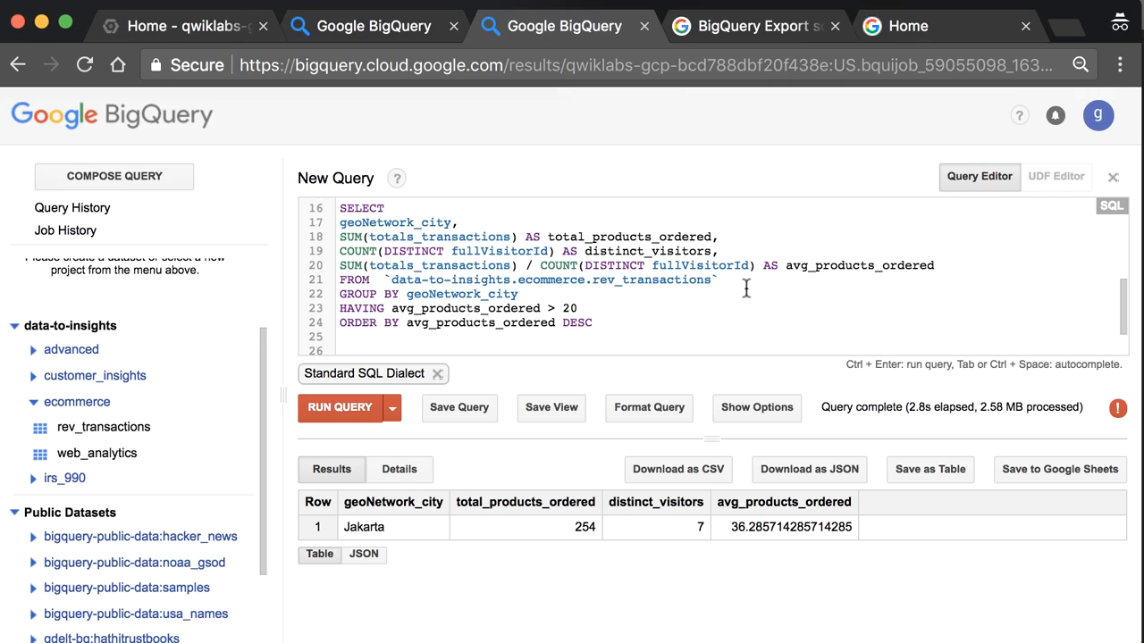
{"action": "left_click", "coordinate": [769, 280]}
{"action": "key", "text": "Return"}
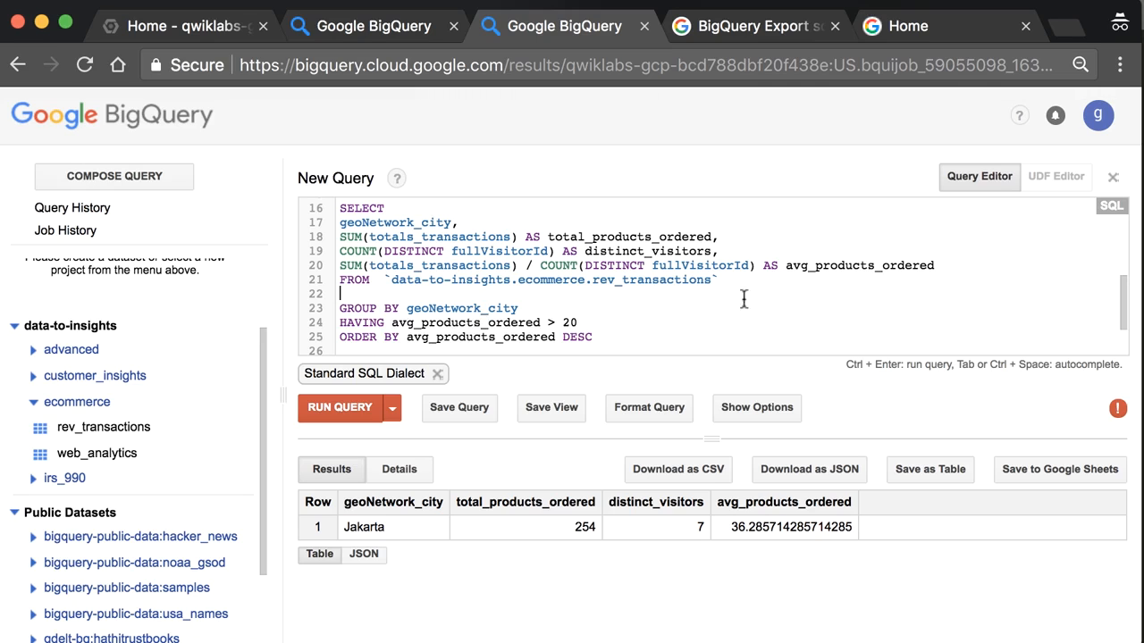
- Review the avg_products_ordered alias, its aggregate expression and the geoNetwork_city field in the SELECT list
{"action": "double_click", "coordinate": [814, 266]}
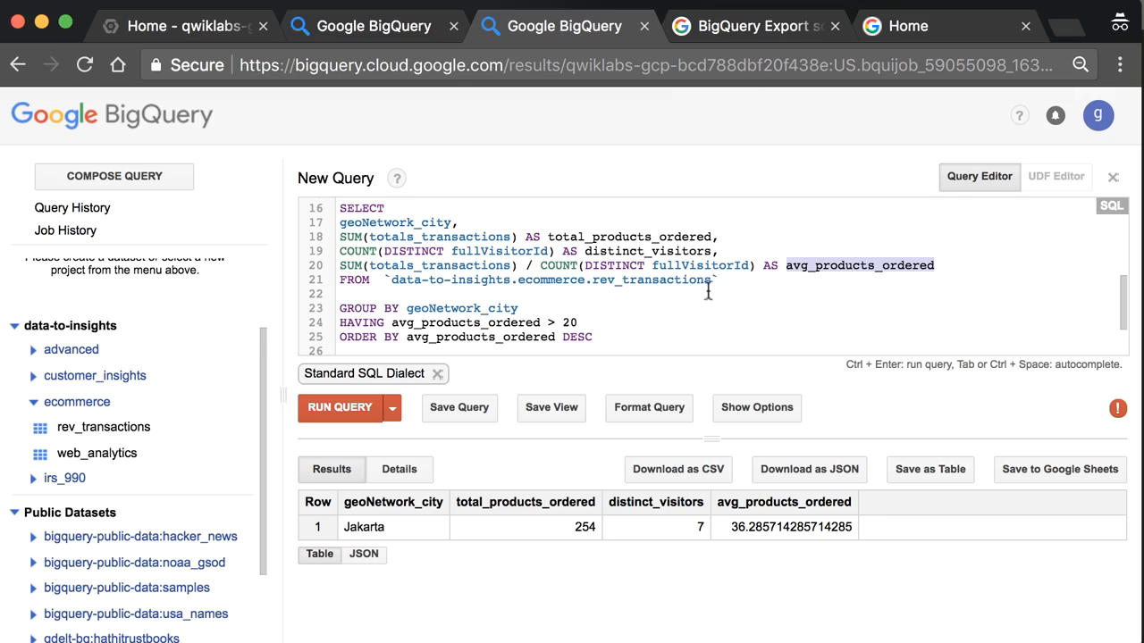
{"action": "left_click", "coordinate": [681, 297]}
{"action": "left_click_drag", "start_coordinate": [756, 265], "coordinate": [329, 265]}
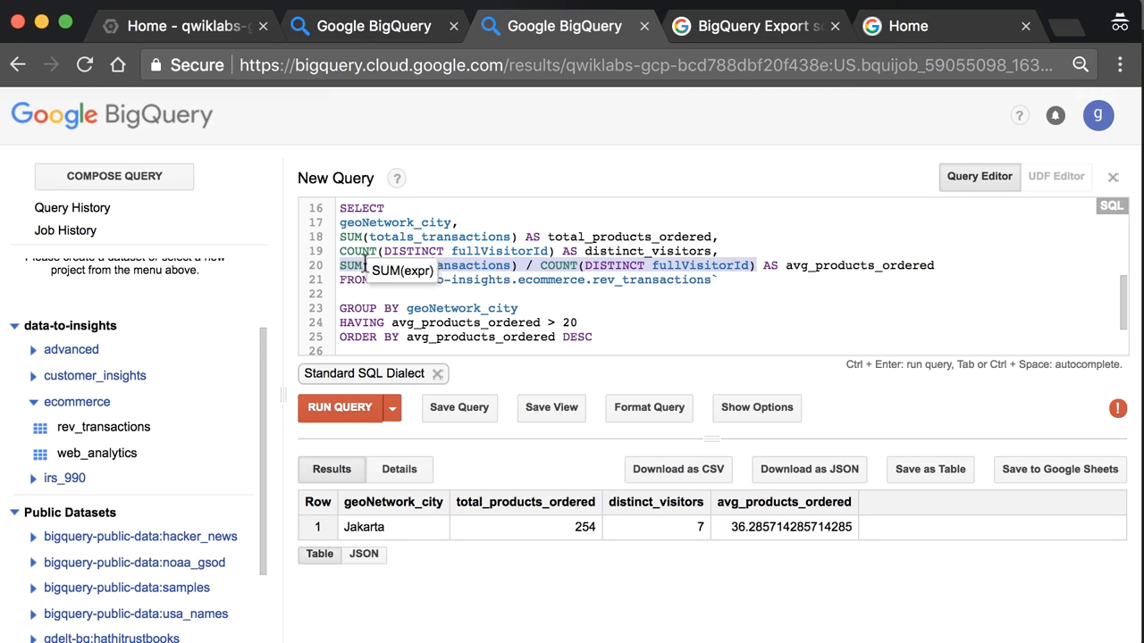
{"action": "left_click", "coordinate": [346, 265]}
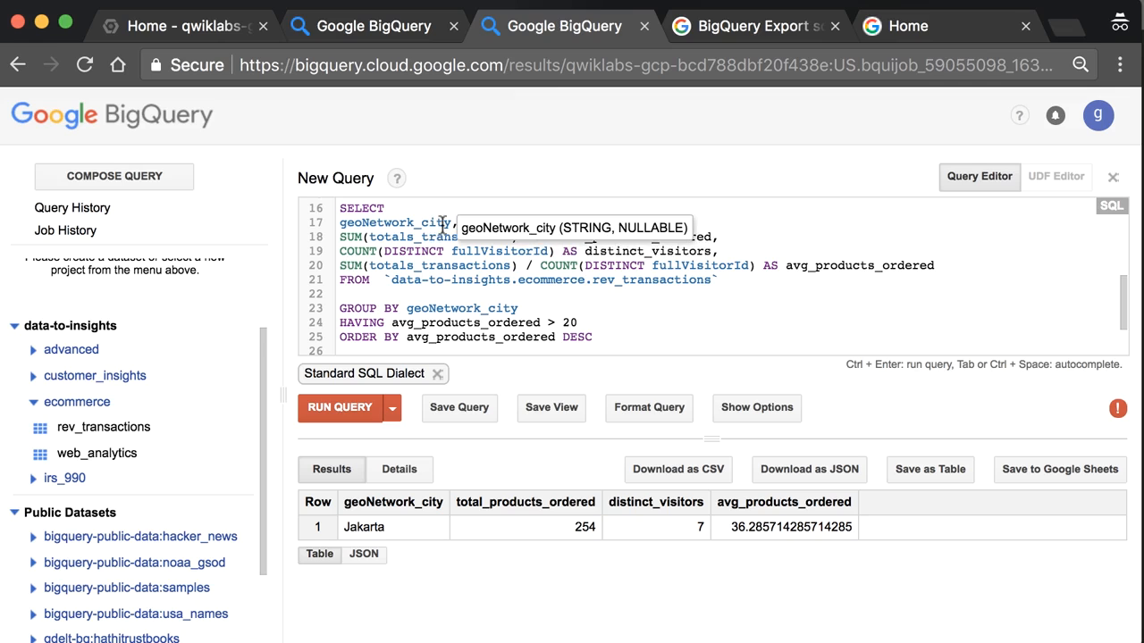
{"action": "double_click", "coordinate": [442, 224]}
{"action": "left_click", "coordinate": [466, 221]}
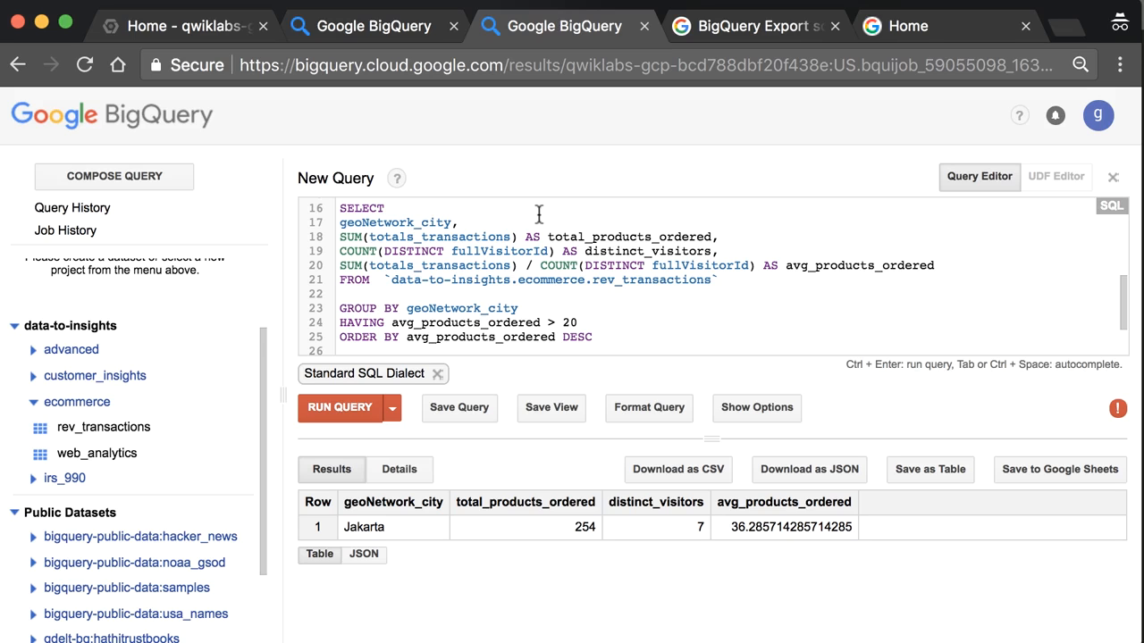
- Enlarge the query editor area so that more lines of the city query fit
{"action": "left_click_drag", "start_coordinate": [712, 439], "coordinate": [718, 497]}
{"action": "left_click", "coordinate": [636, 335]}
{"action": "scroll", "coordinate": [636, 335], "scroll_direction": "up", "scroll_amount": 1}
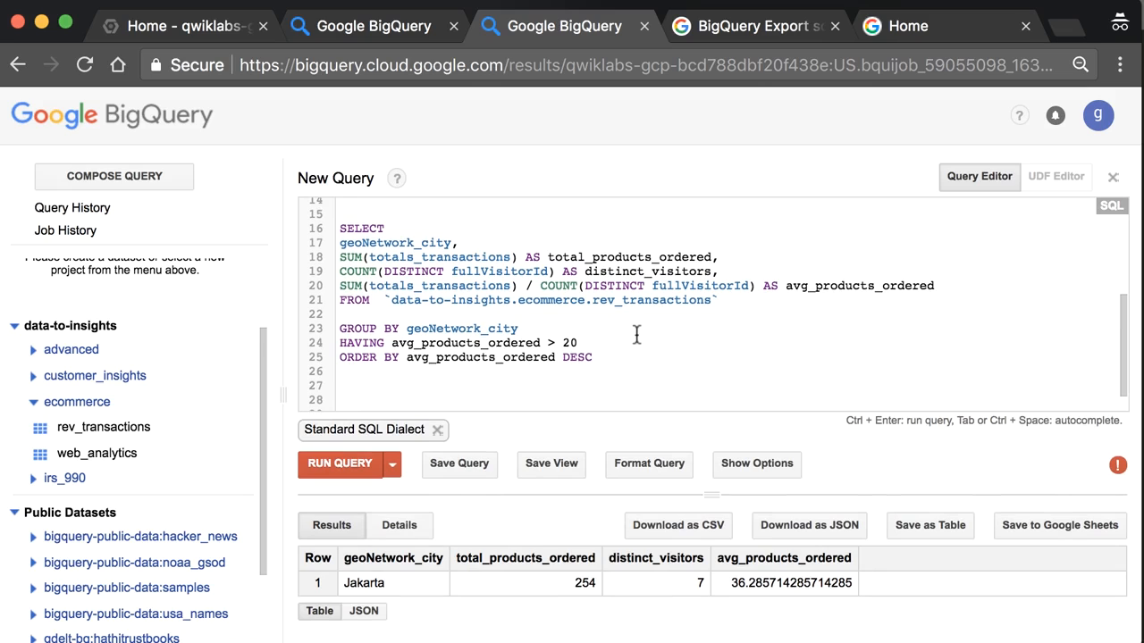